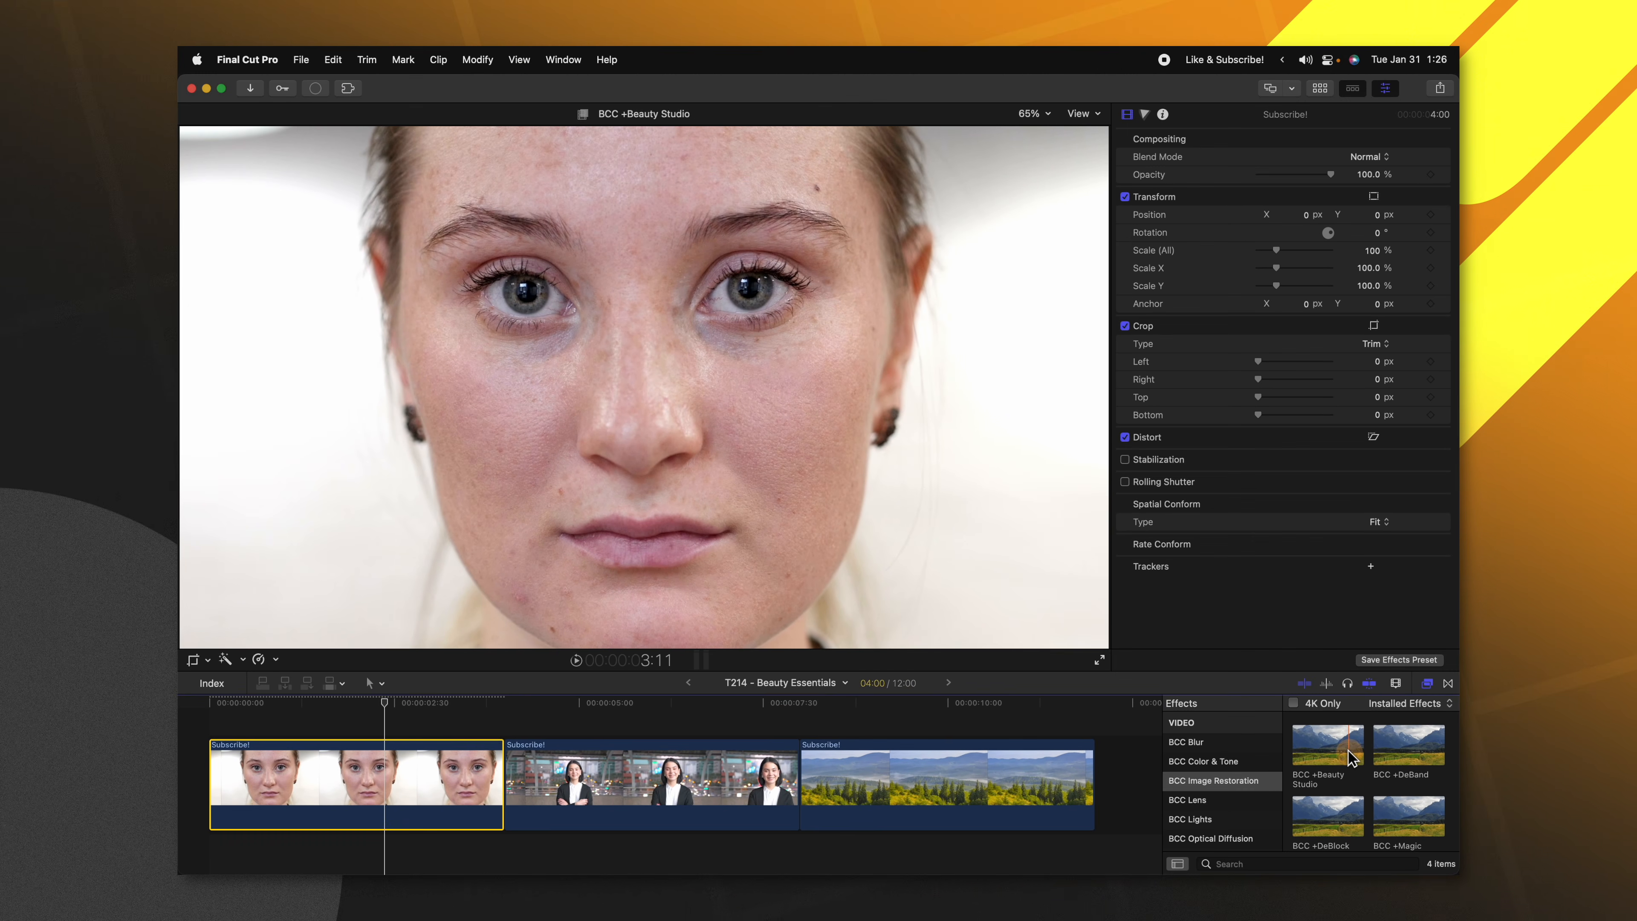
# Step: Apply the BCC +Beauty Studio effect to the first timeline clip and toggle it off and on to compare the skin
pyautogui.moveTo(1352, 758); pyautogui.dragTo(297, 784)
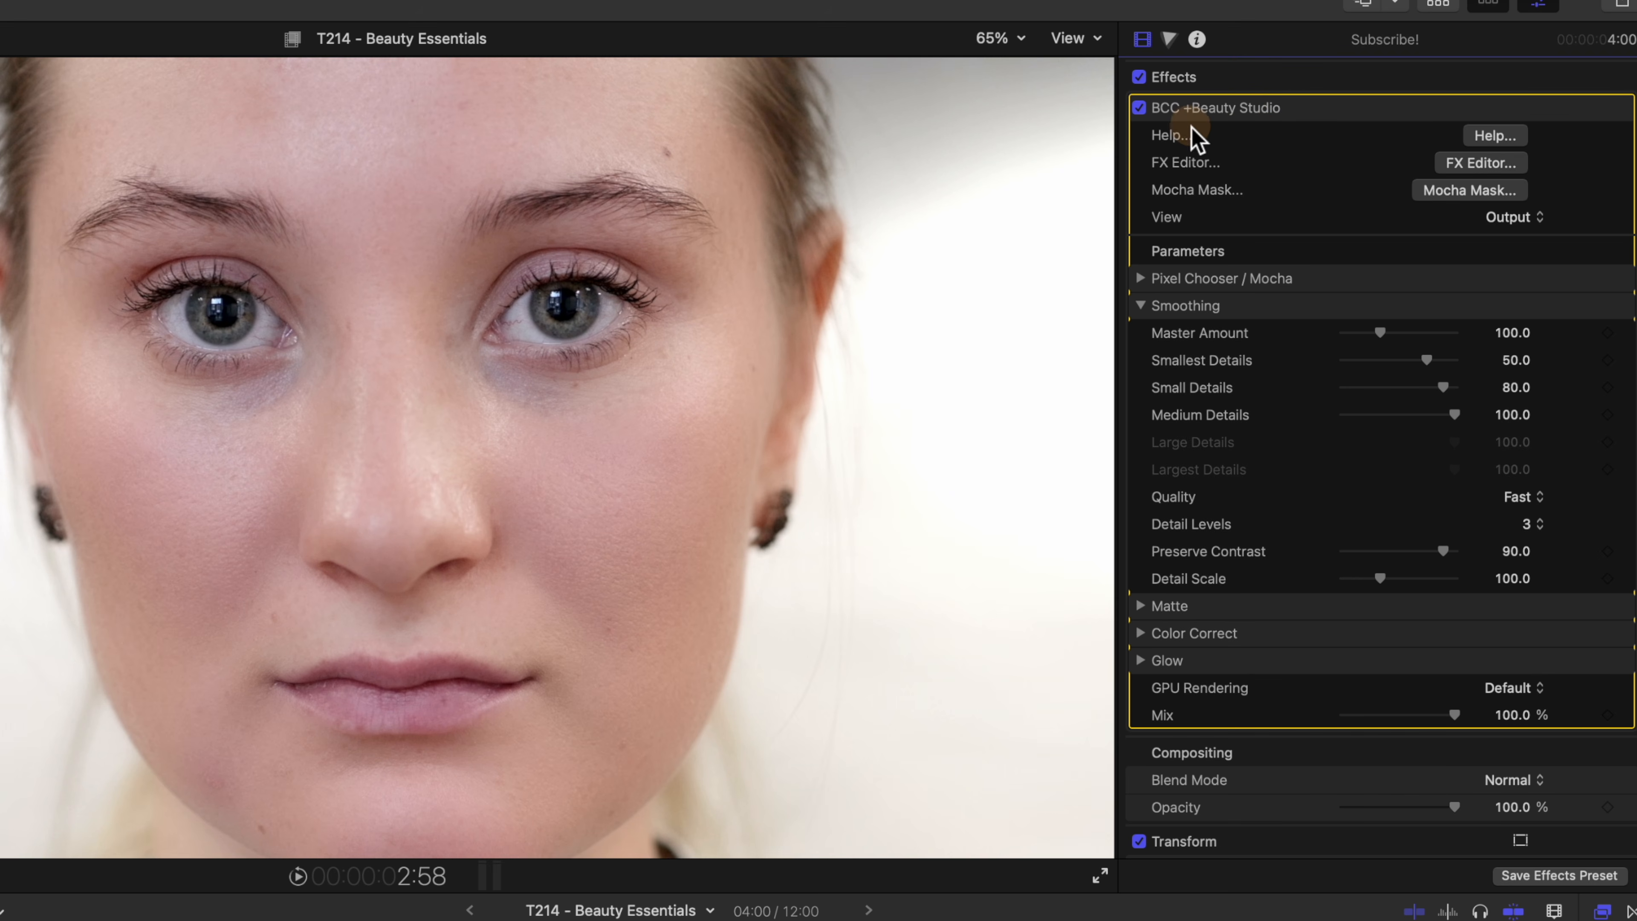
pyautogui.click(1139, 108)
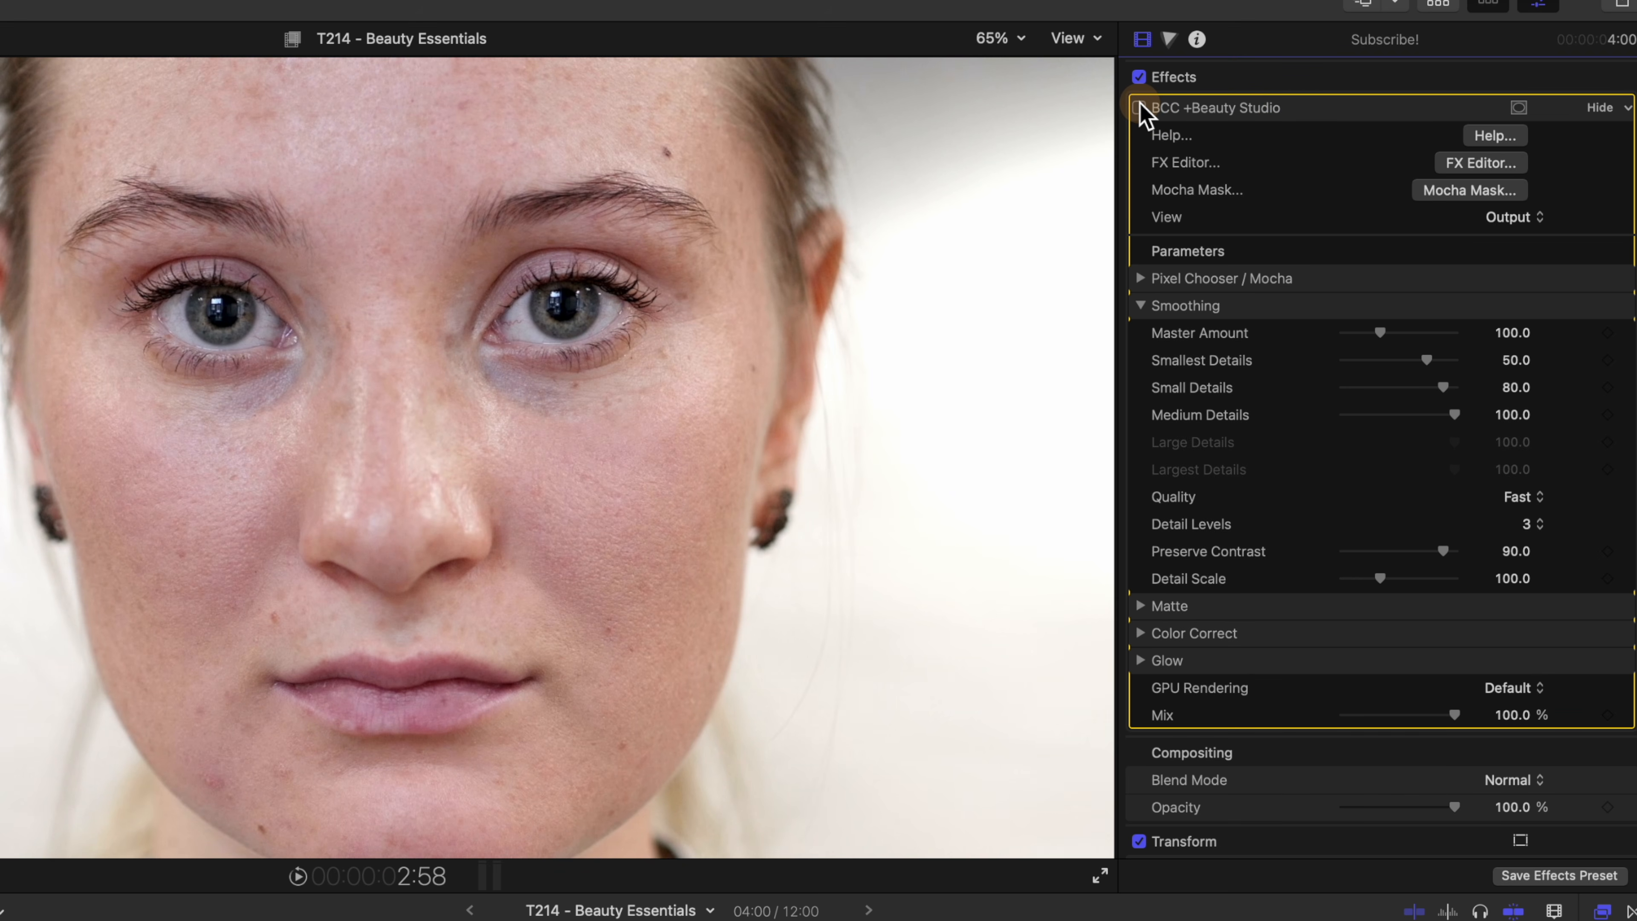
pyautogui.click(1139, 108)
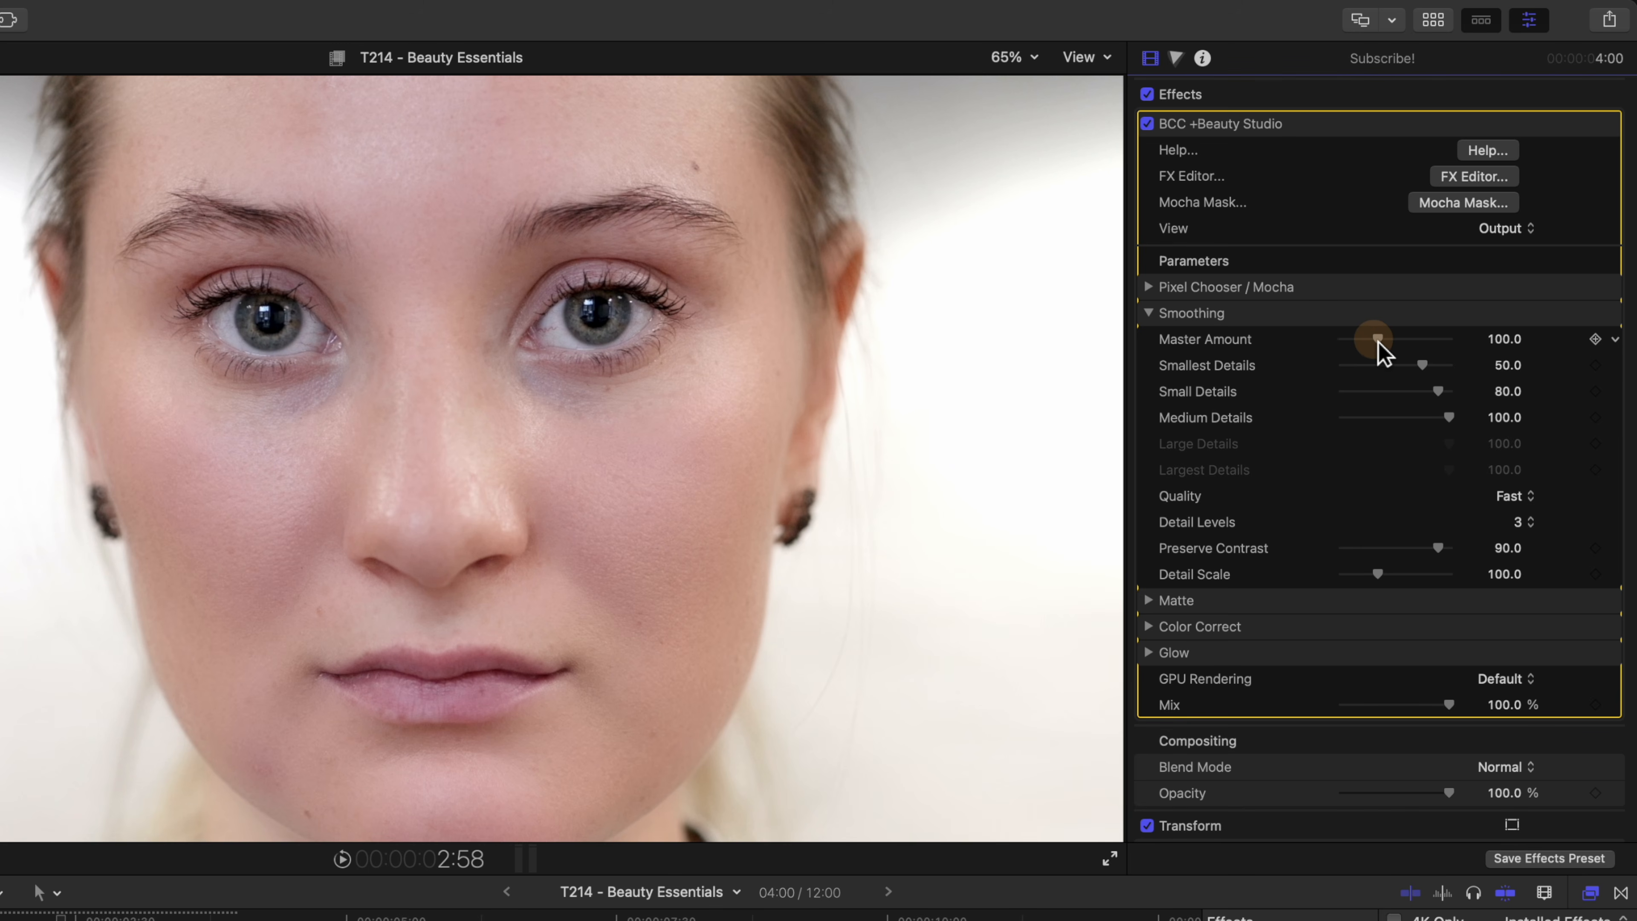
# Step: In the Smoothing settings, set Smallest Details to 21, Small Details to 72 and Medium Details to 88
pyautogui.moveTo(1381, 340)
pyautogui.mouseDown()
pyautogui.moveTo(1429, 340)
pyautogui.moveTo(1381, 337)
pyautogui.moveTo(1399, 340)
pyautogui.moveTo(1381, 336)
pyautogui.moveTo(1388, 348)
pyautogui.mouseUp()
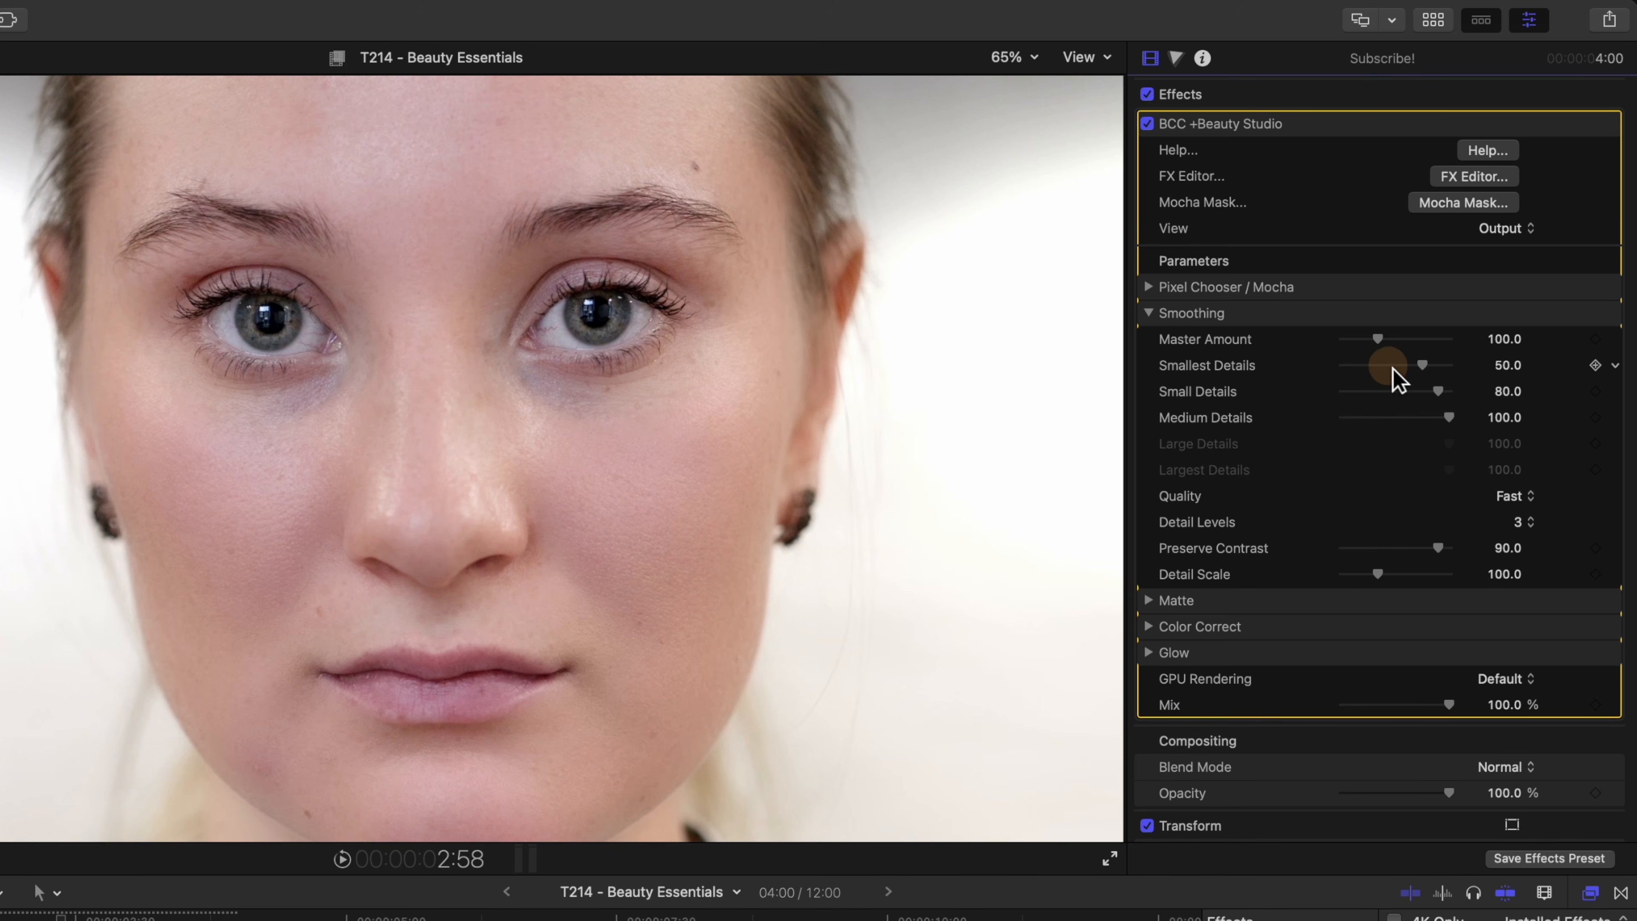
pyautogui.moveTo(1413, 382)
pyautogui.mouseDown()
pyautogui.moveTo(1426, 370)
pyautogui.moveTo(1386, 377)
pyautogui.moveTo(1422, 378)
pyautogui.moveTo(1395, 389)
pyautogui.mouseUp()
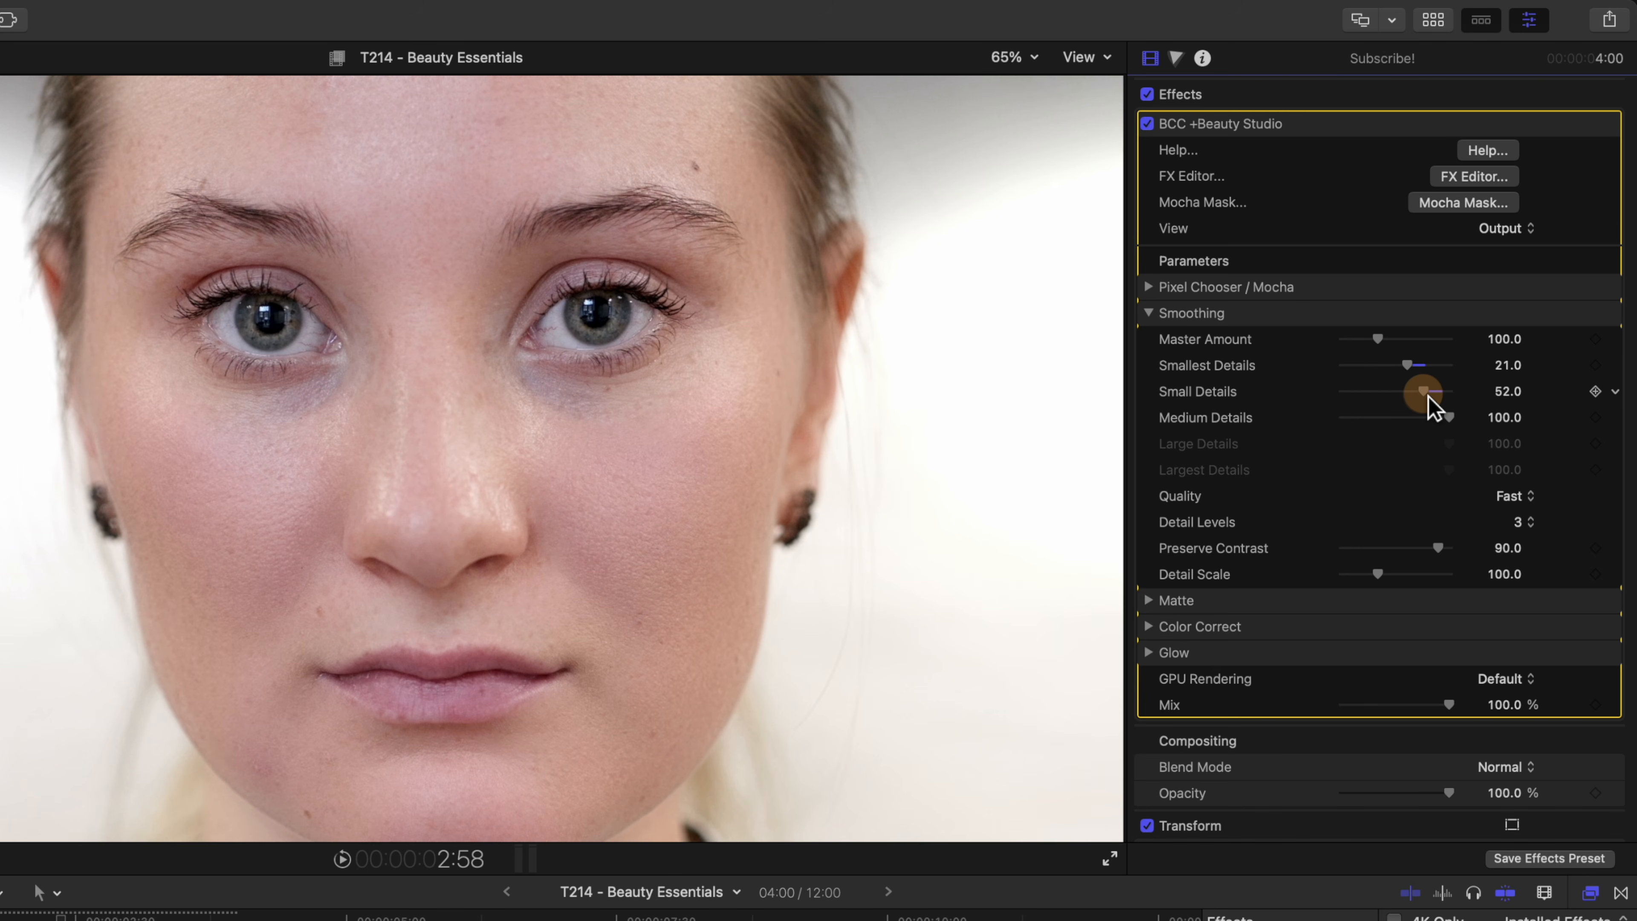
pyautogui.moveTo(1436, 394); pyautogui.dragTo(1429, 417)
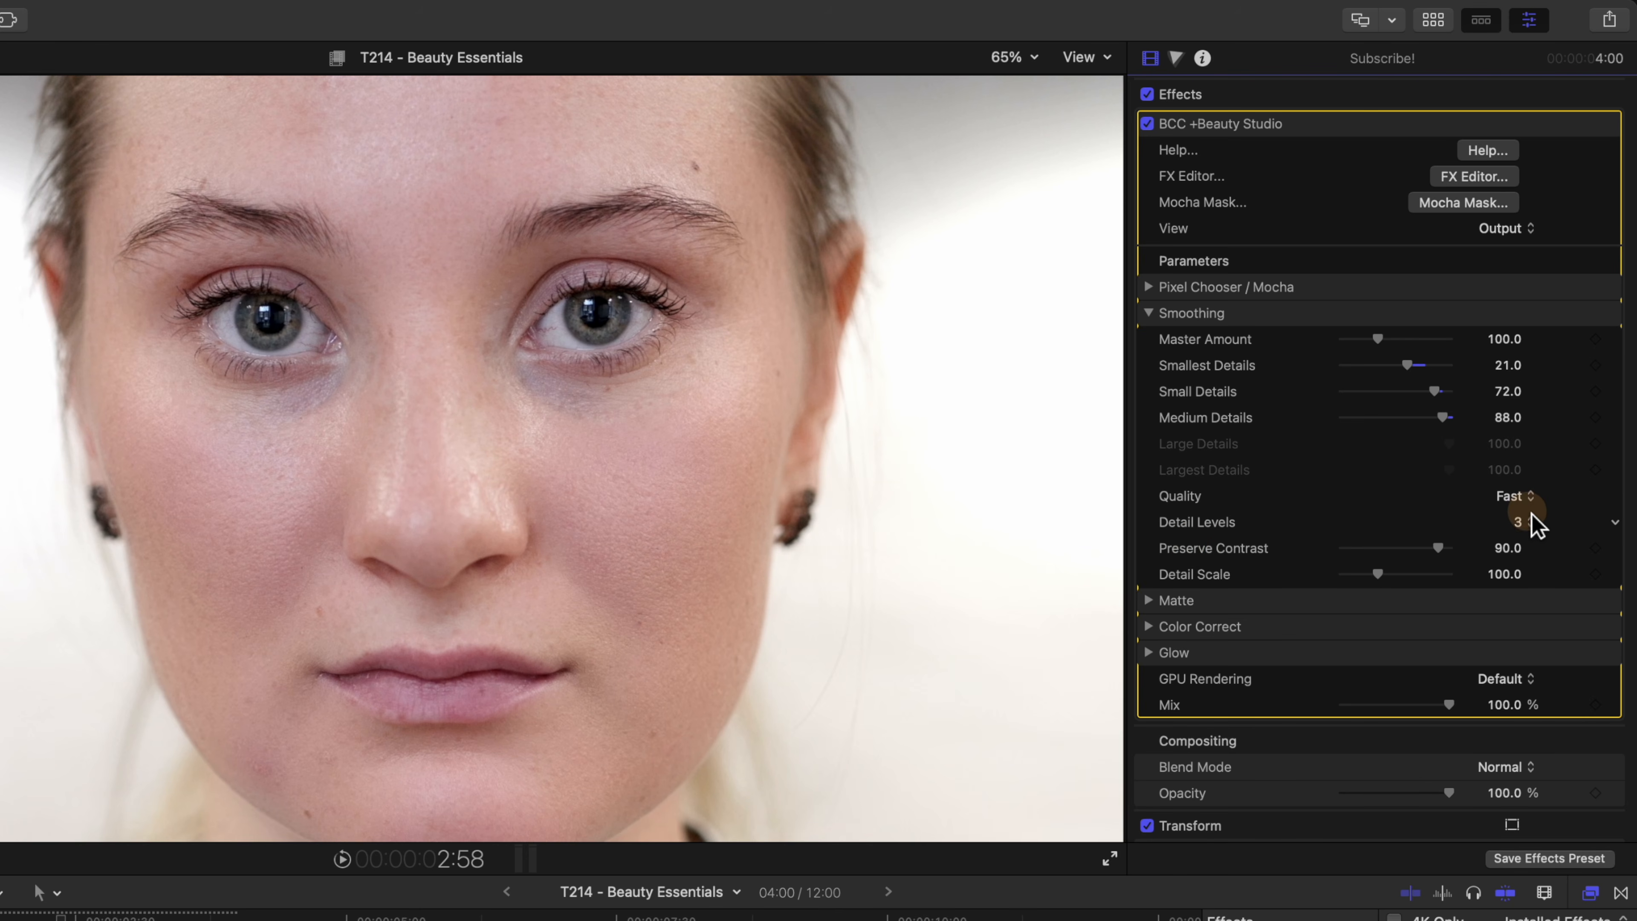
# Step: Set the smoothing Detail Levels to 5 to enable Large Details and Largest Details
pyautogui.click(1533, 533)
pyautogui.click(1532, 572)
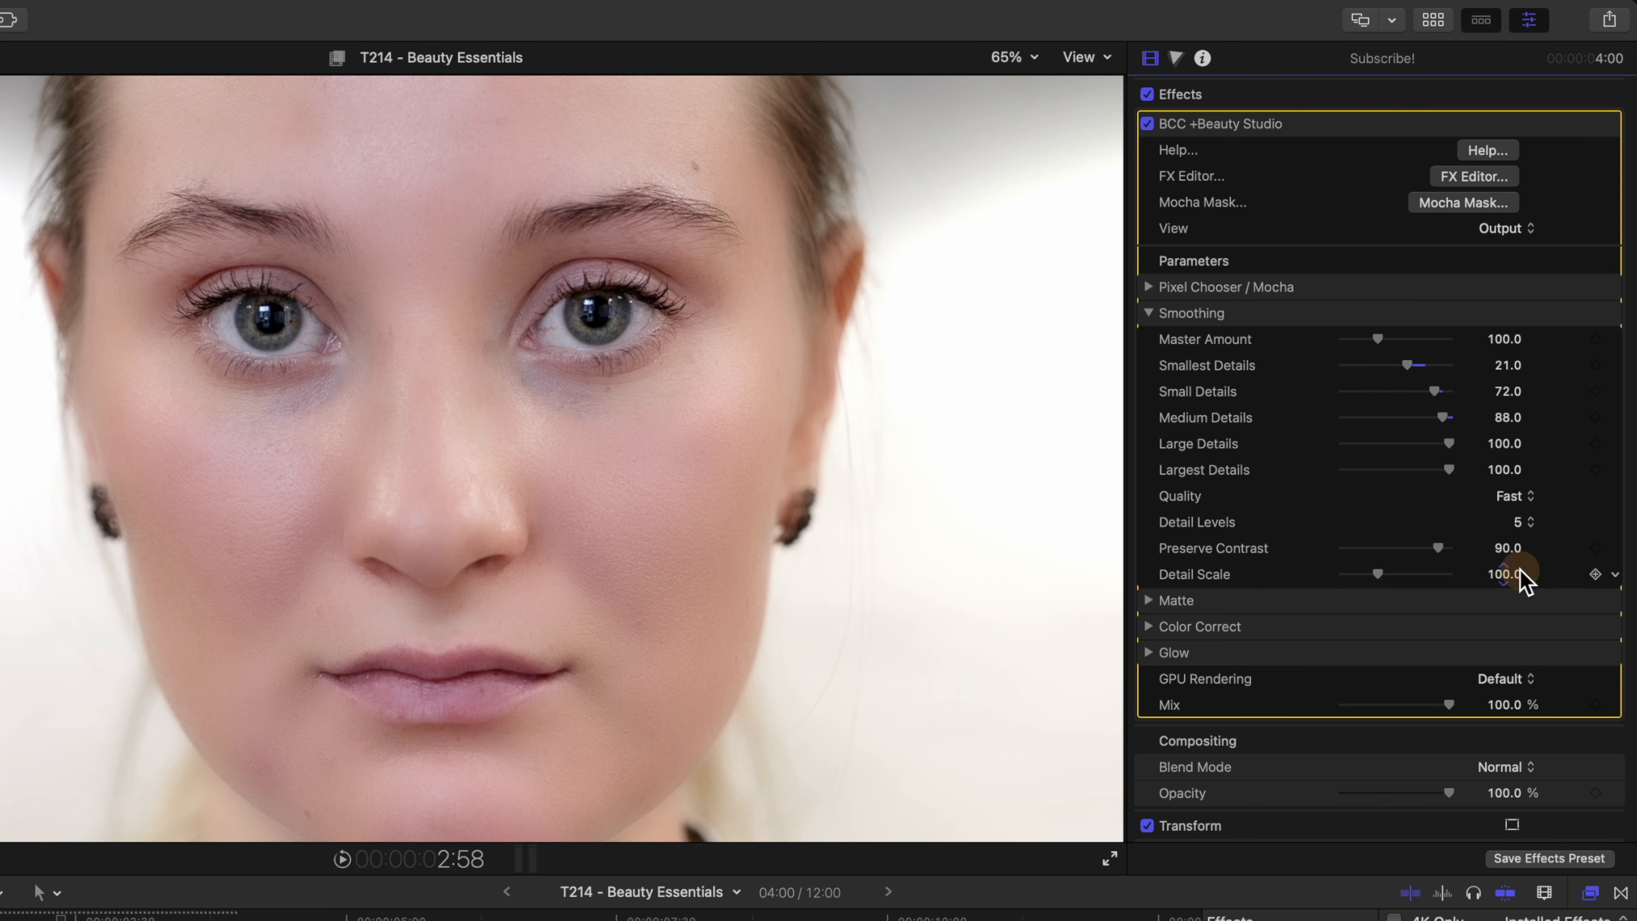
pyautogui.click(1223, 454)
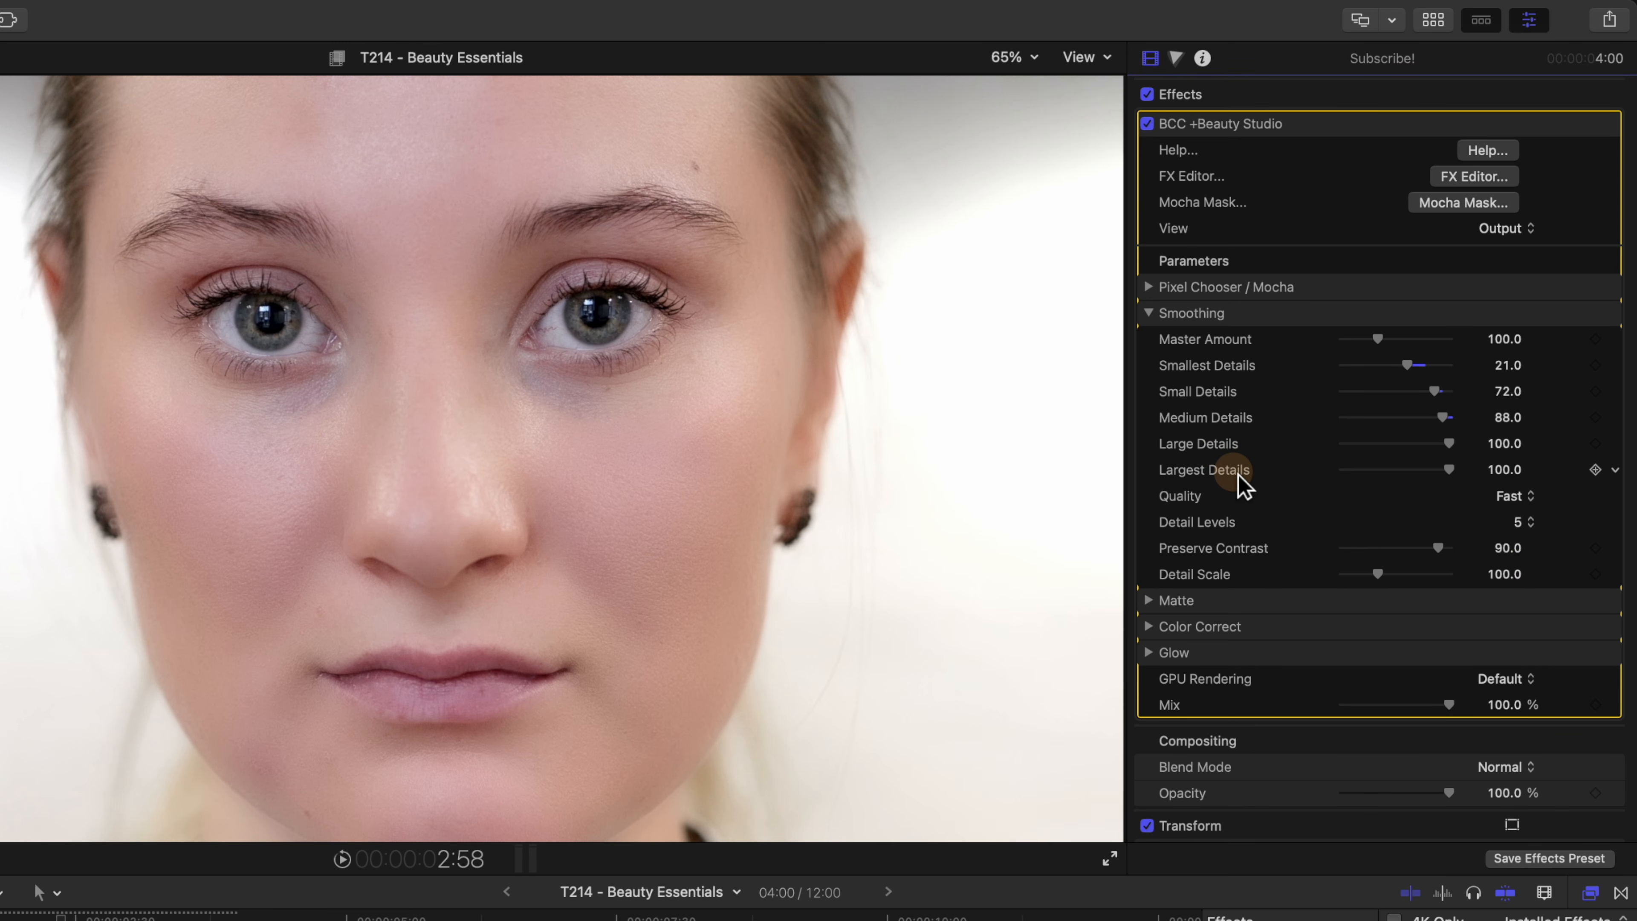
pyautogui.click(1383, 444)
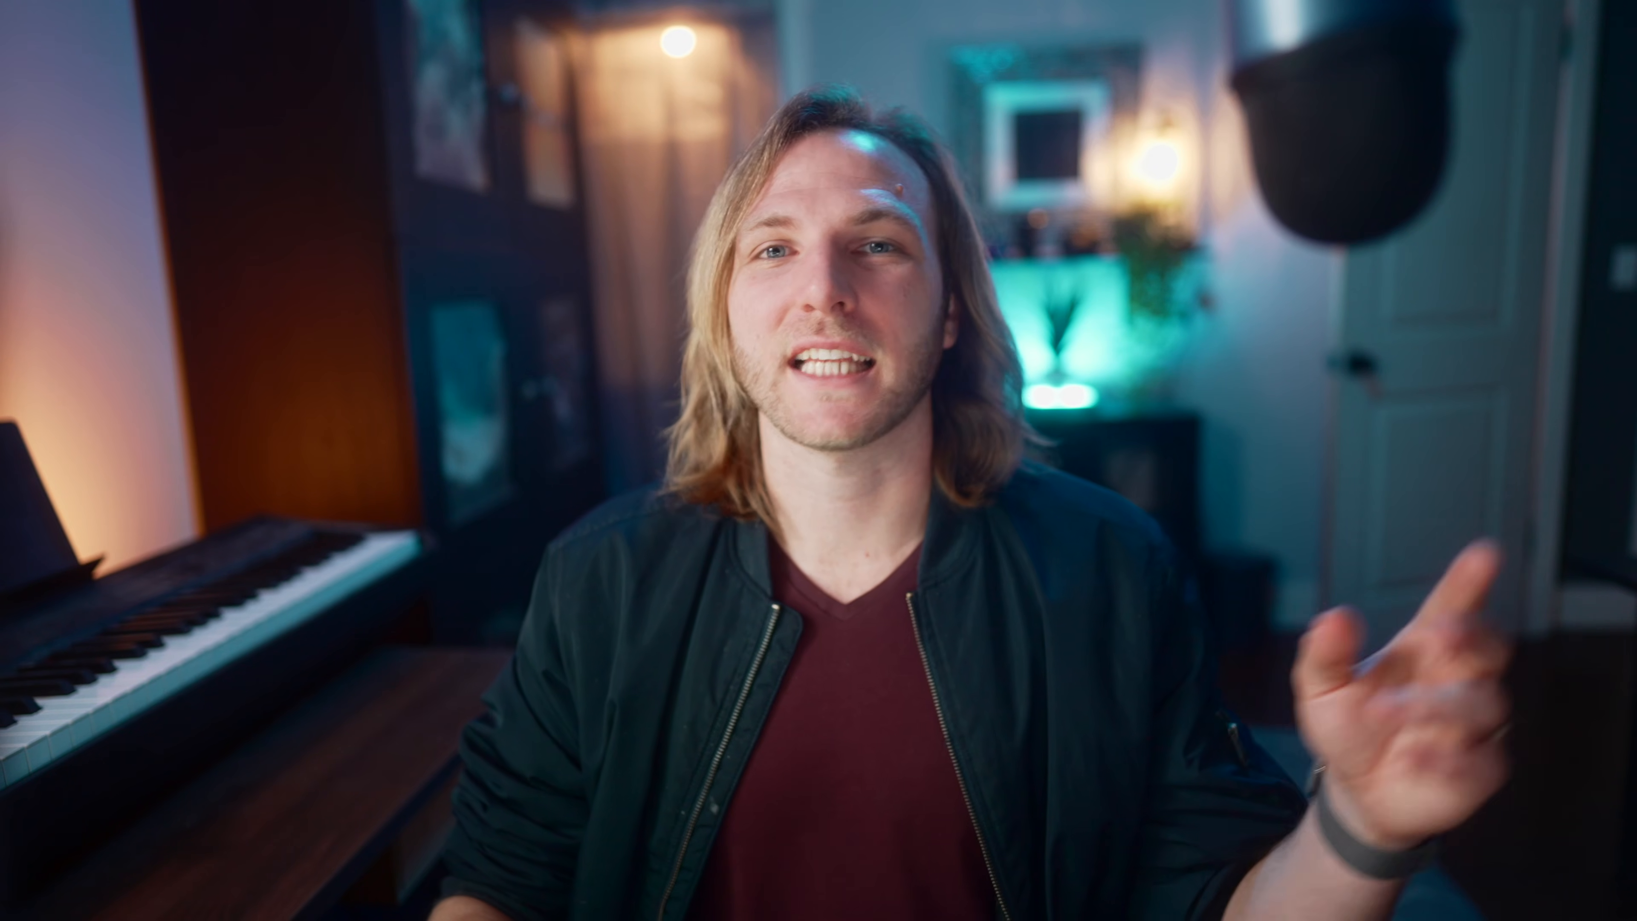
# Step: Open the Beauty Studio FX Editor and preview the Default, Aged, Aged and Faded, and Commercial Sheen presets on the face
pyautogui.click(1455, 181)
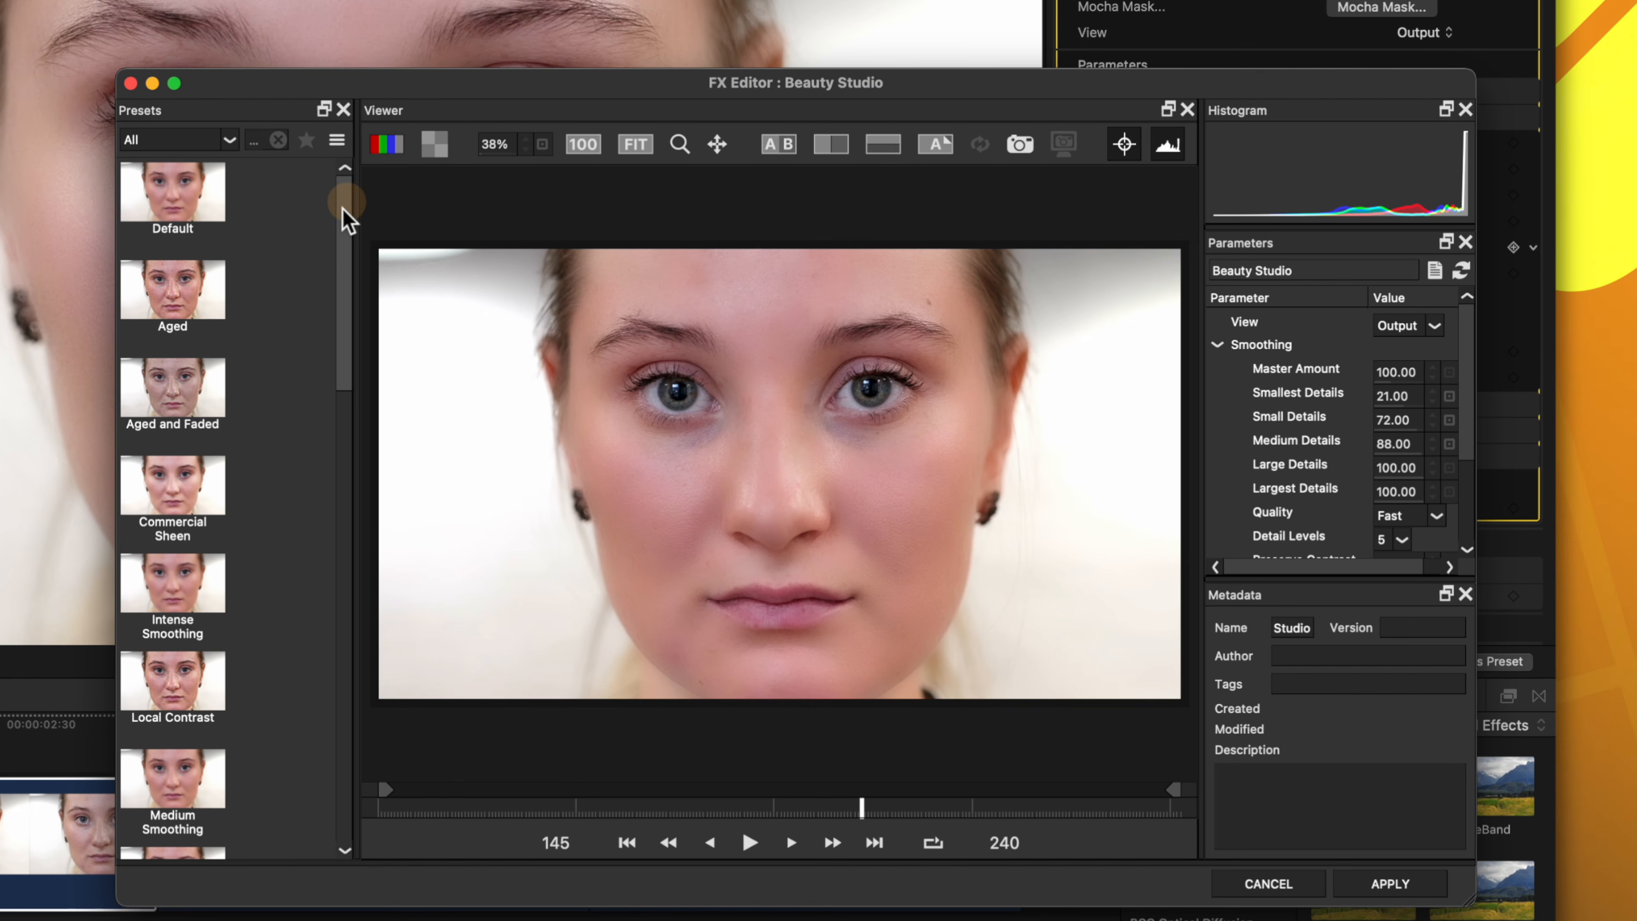
pyautogui.scroll(-10, 326, 223)
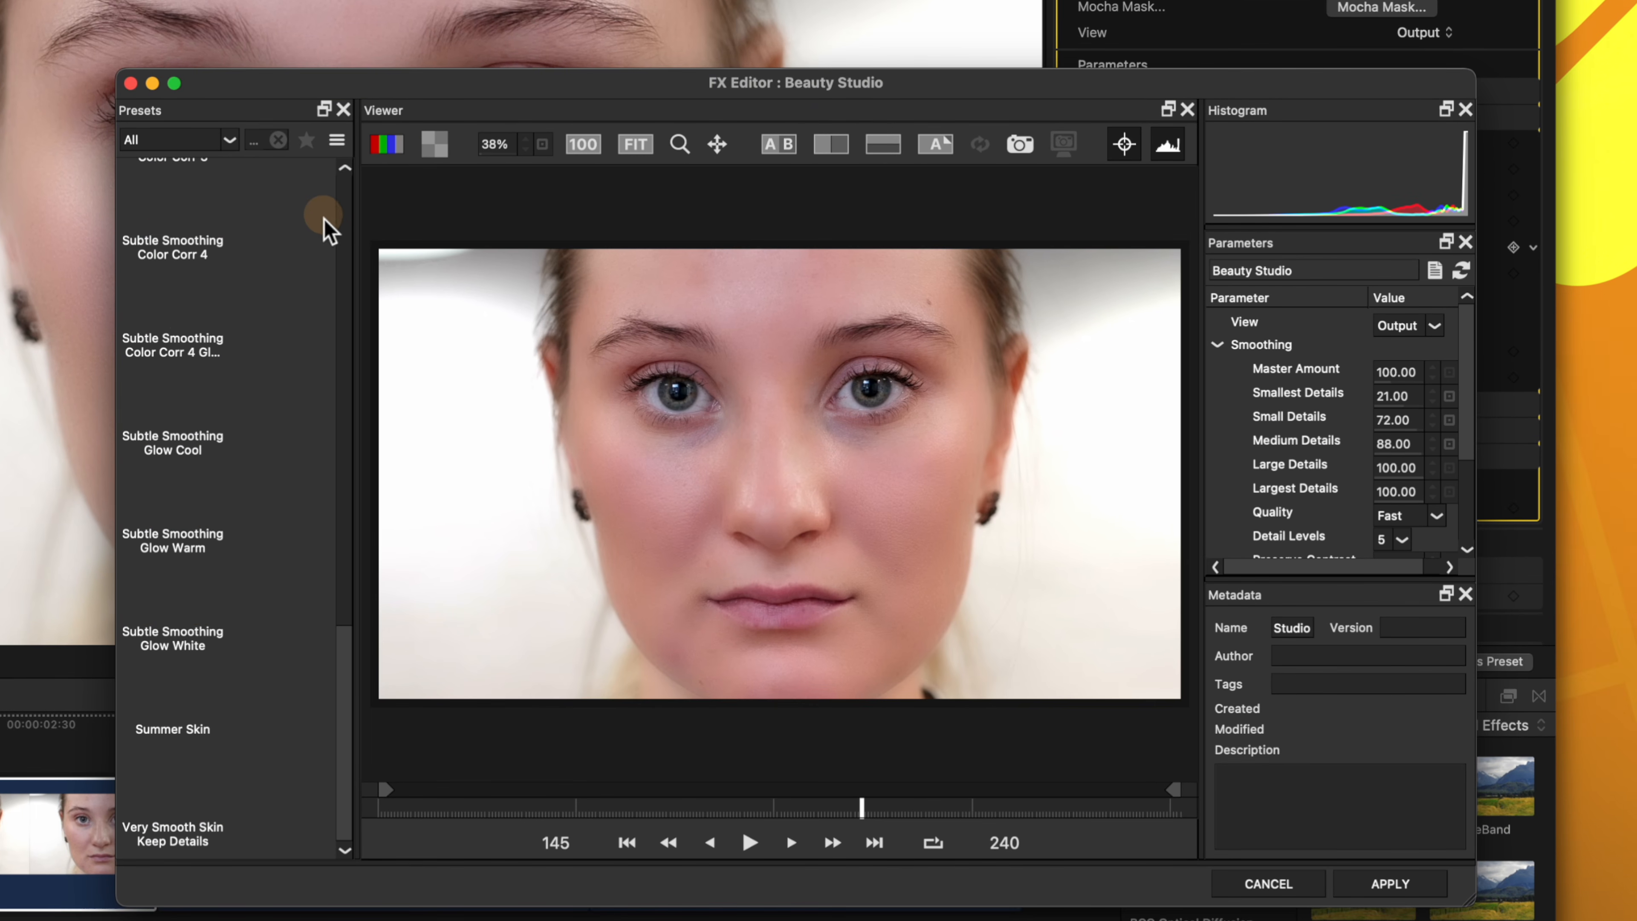
pyautogui.scroll(10, 284, 529)
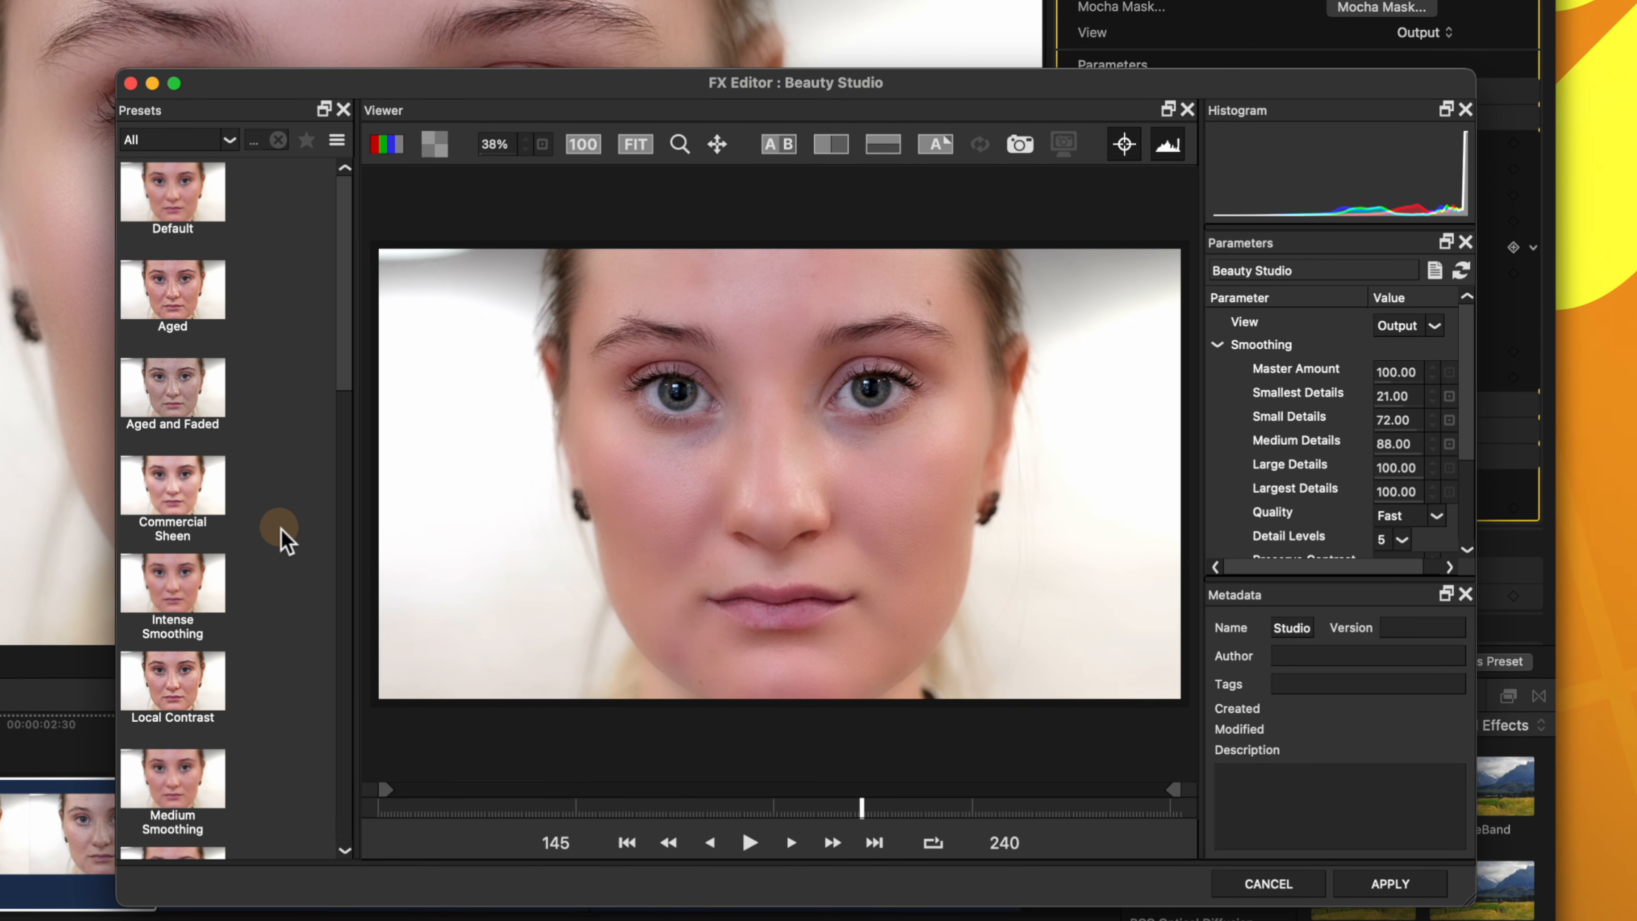
pyautogui.click(174, 200)
pyautogui.click(183, 287)
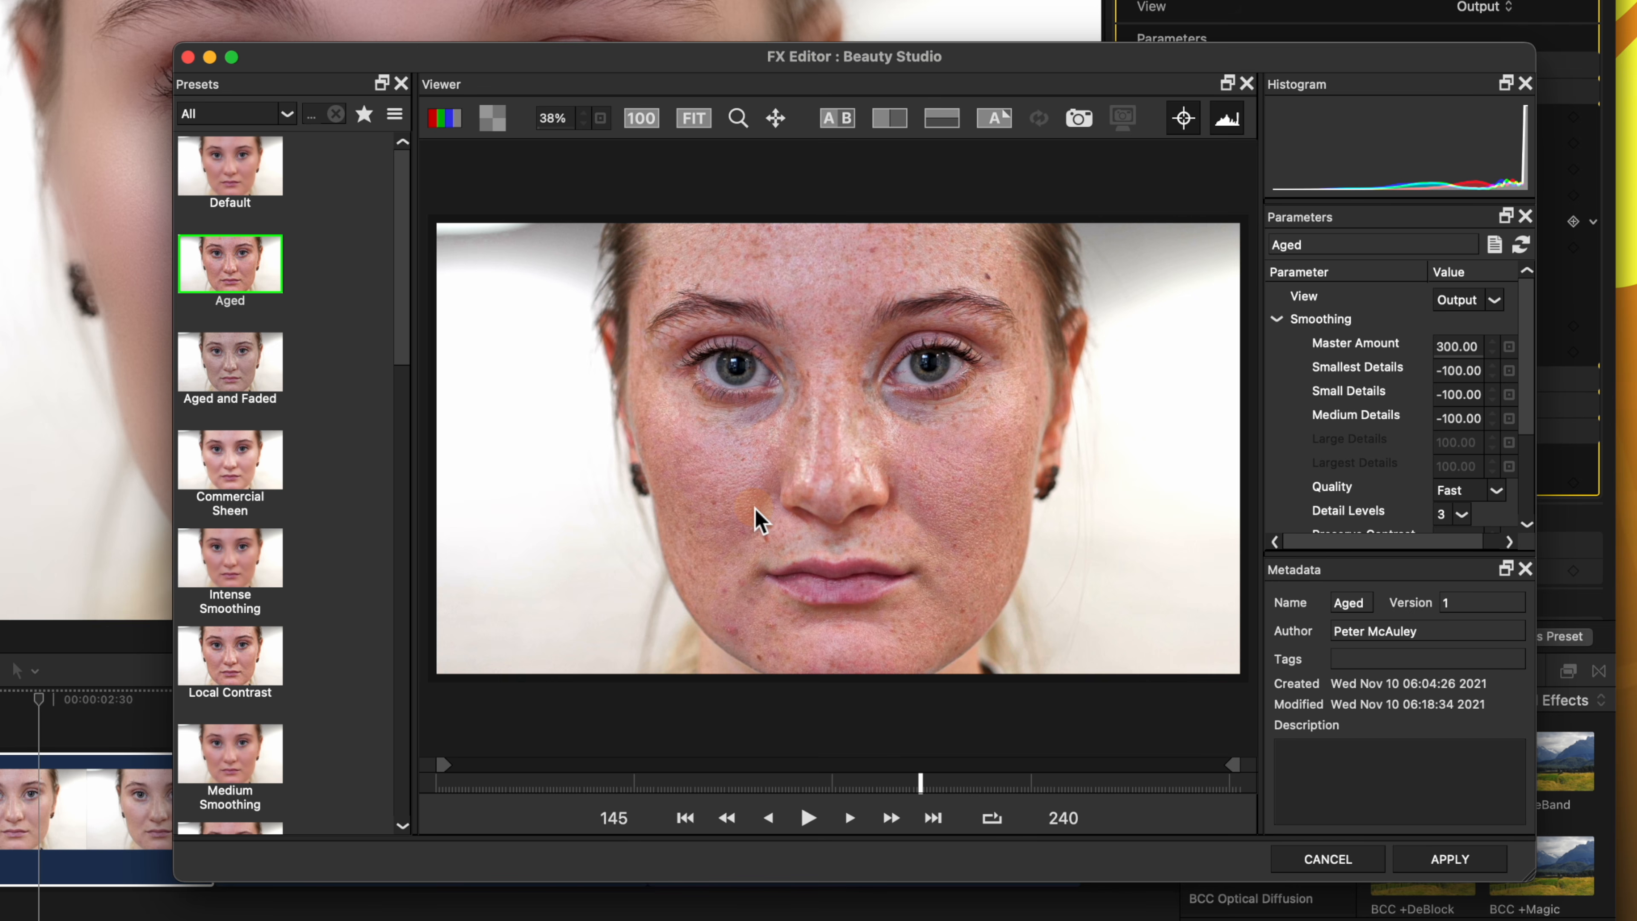
pyautogui.click(272, 369)
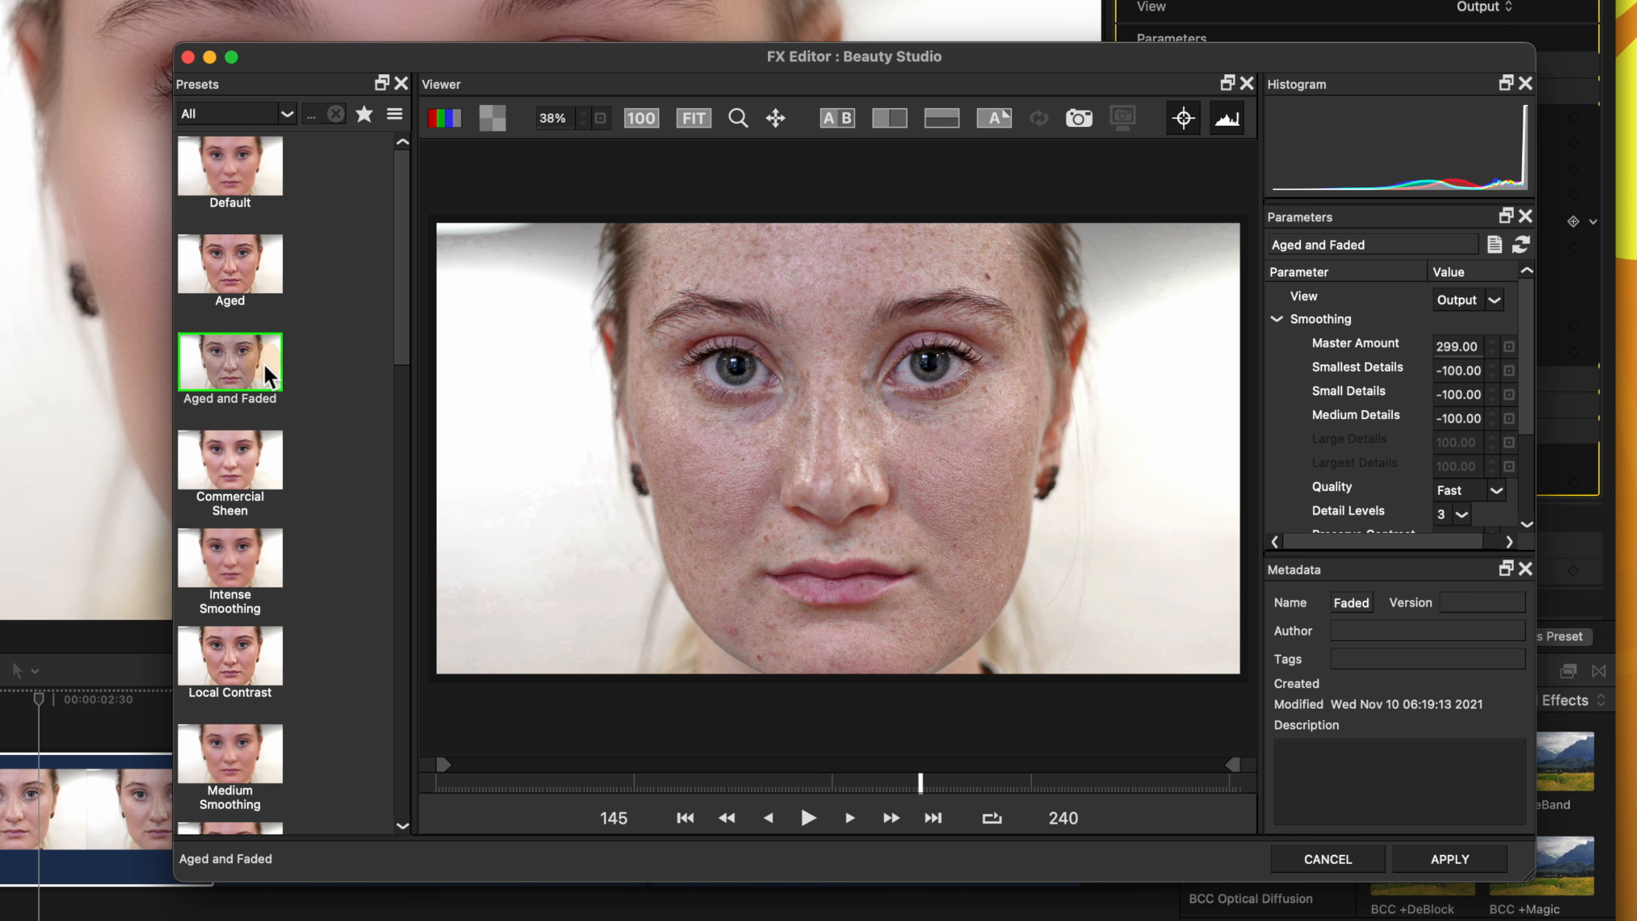
pyautogui.click(256, 452)
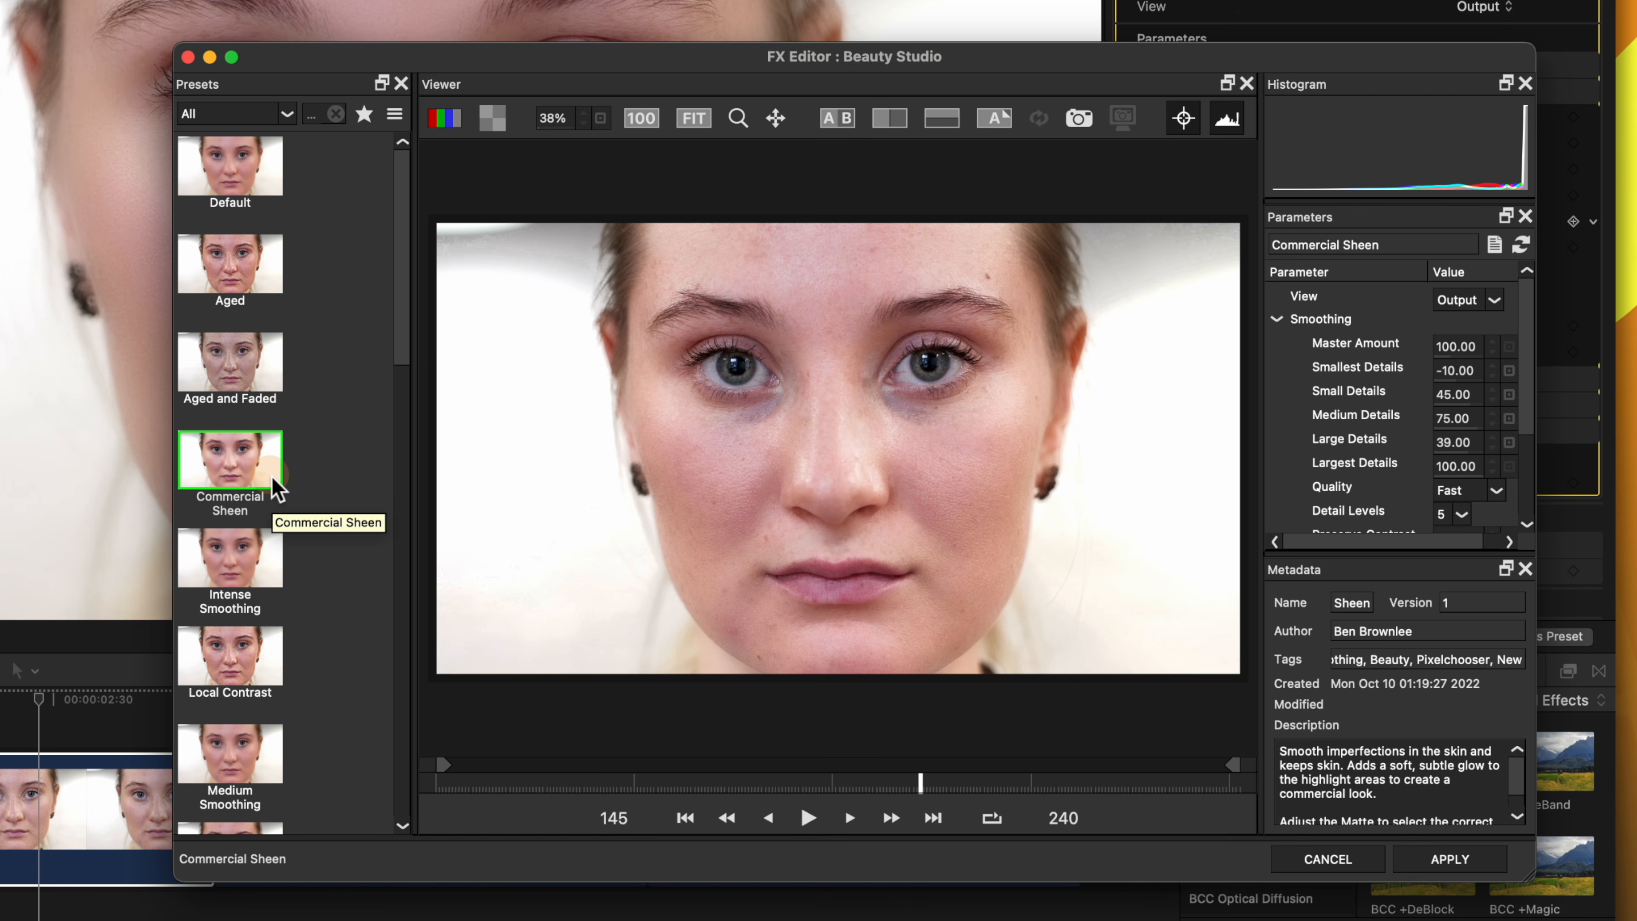
pyautogui.scroll(-20, 287, 516)
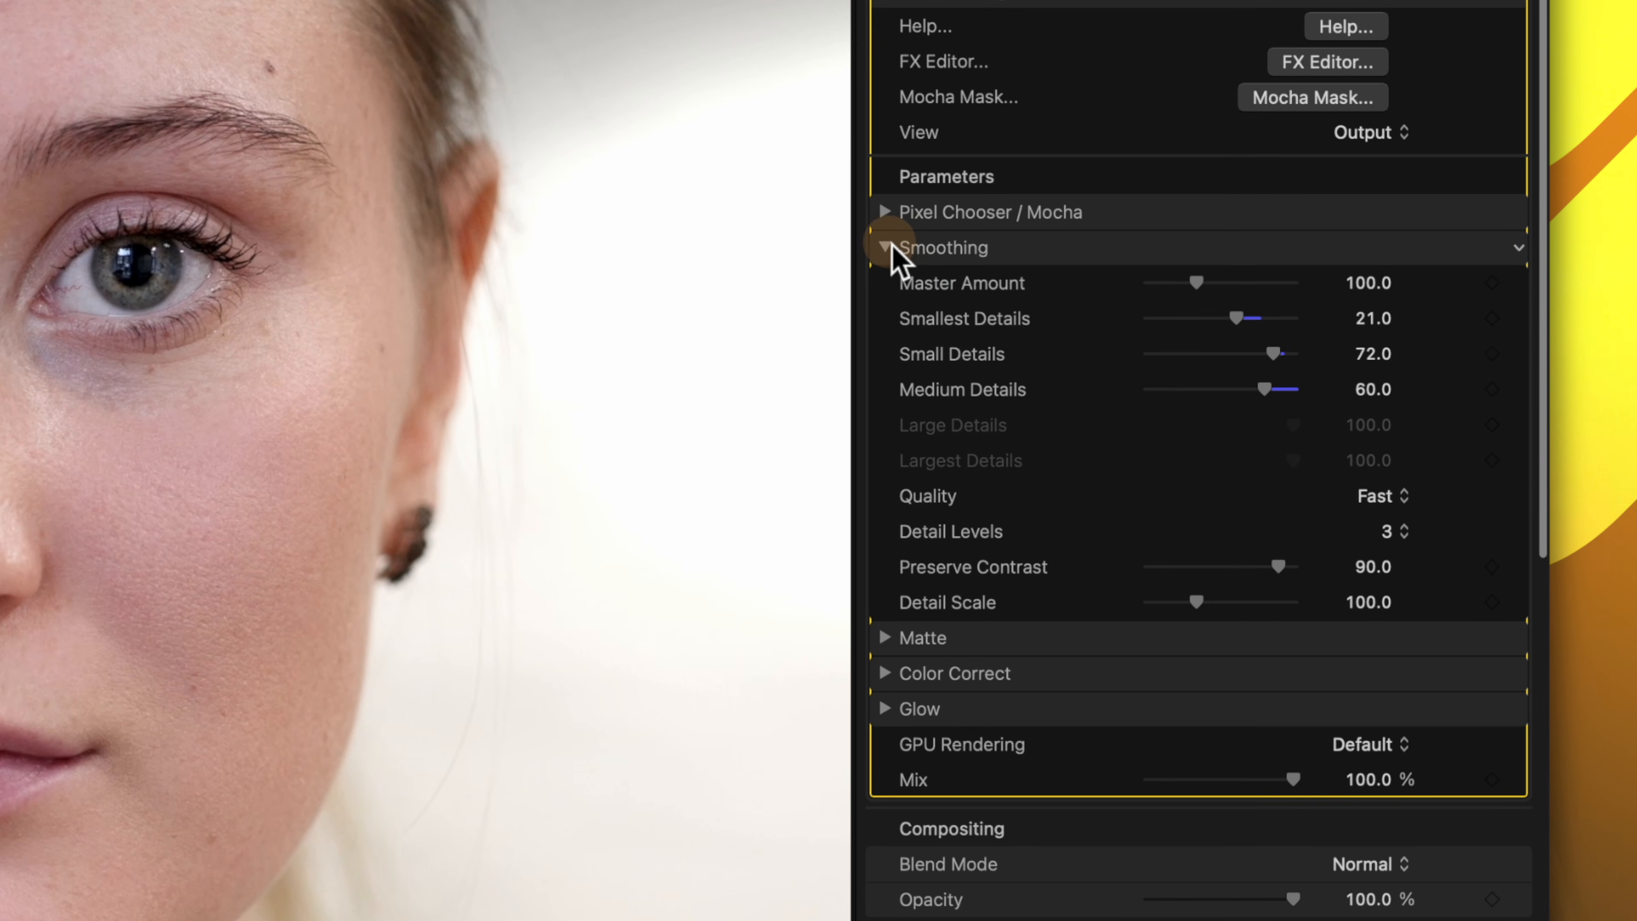
# Step: Collapse the Smoothing settings, expand Matte, and sample Color A from the light skin just below the eye
pyautogui.click(898, 258)
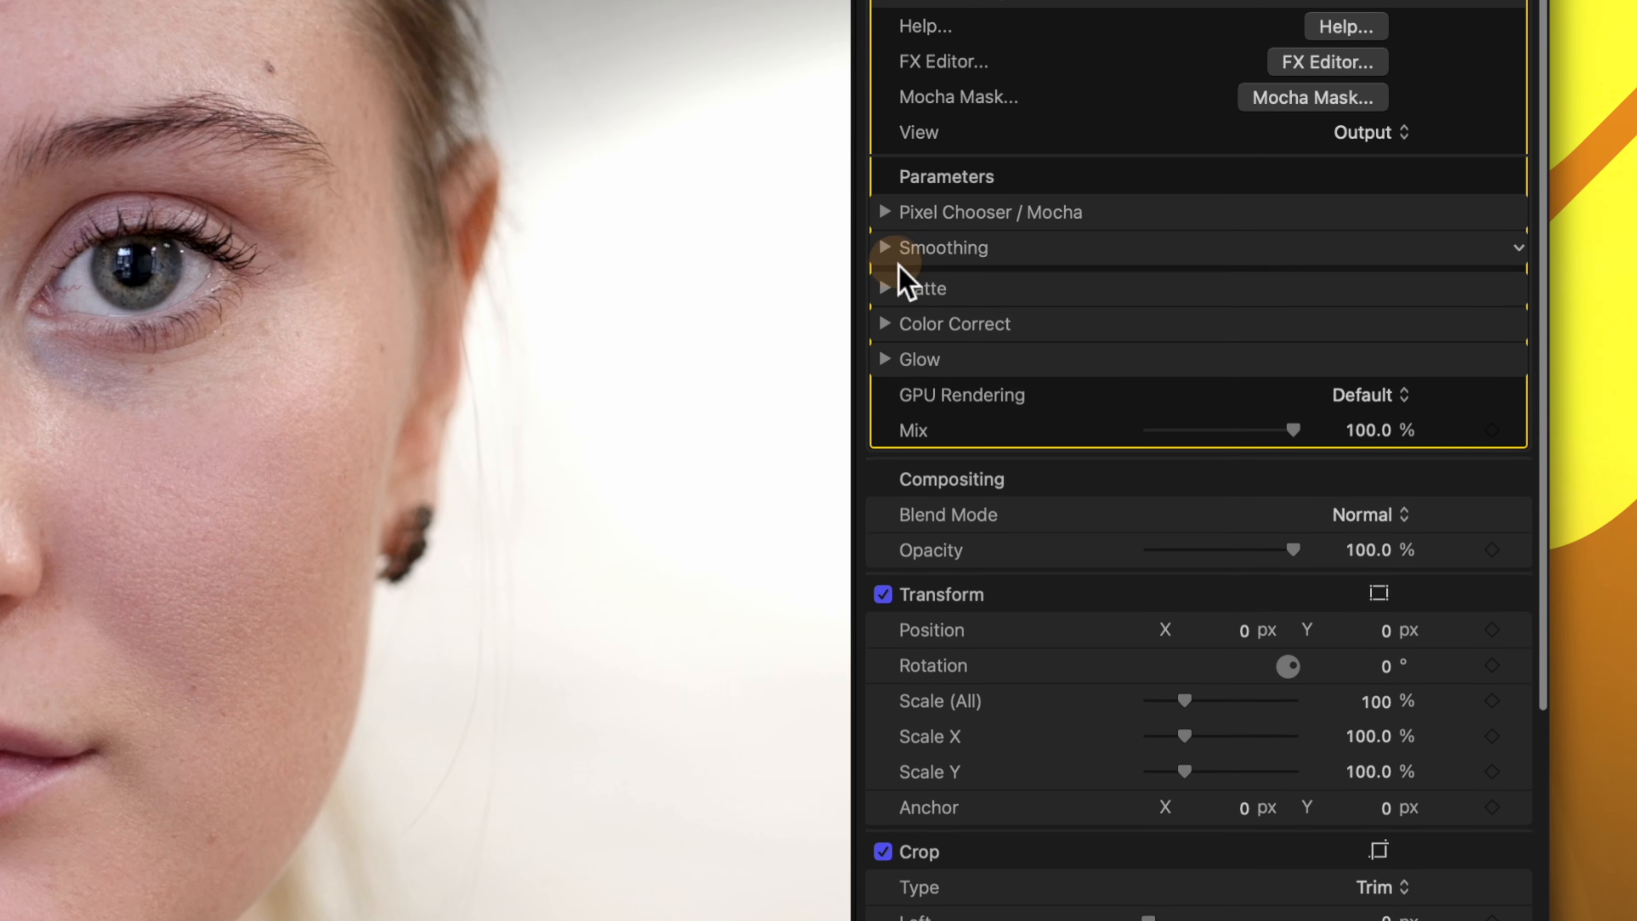
pyautogui.click(885, 283)
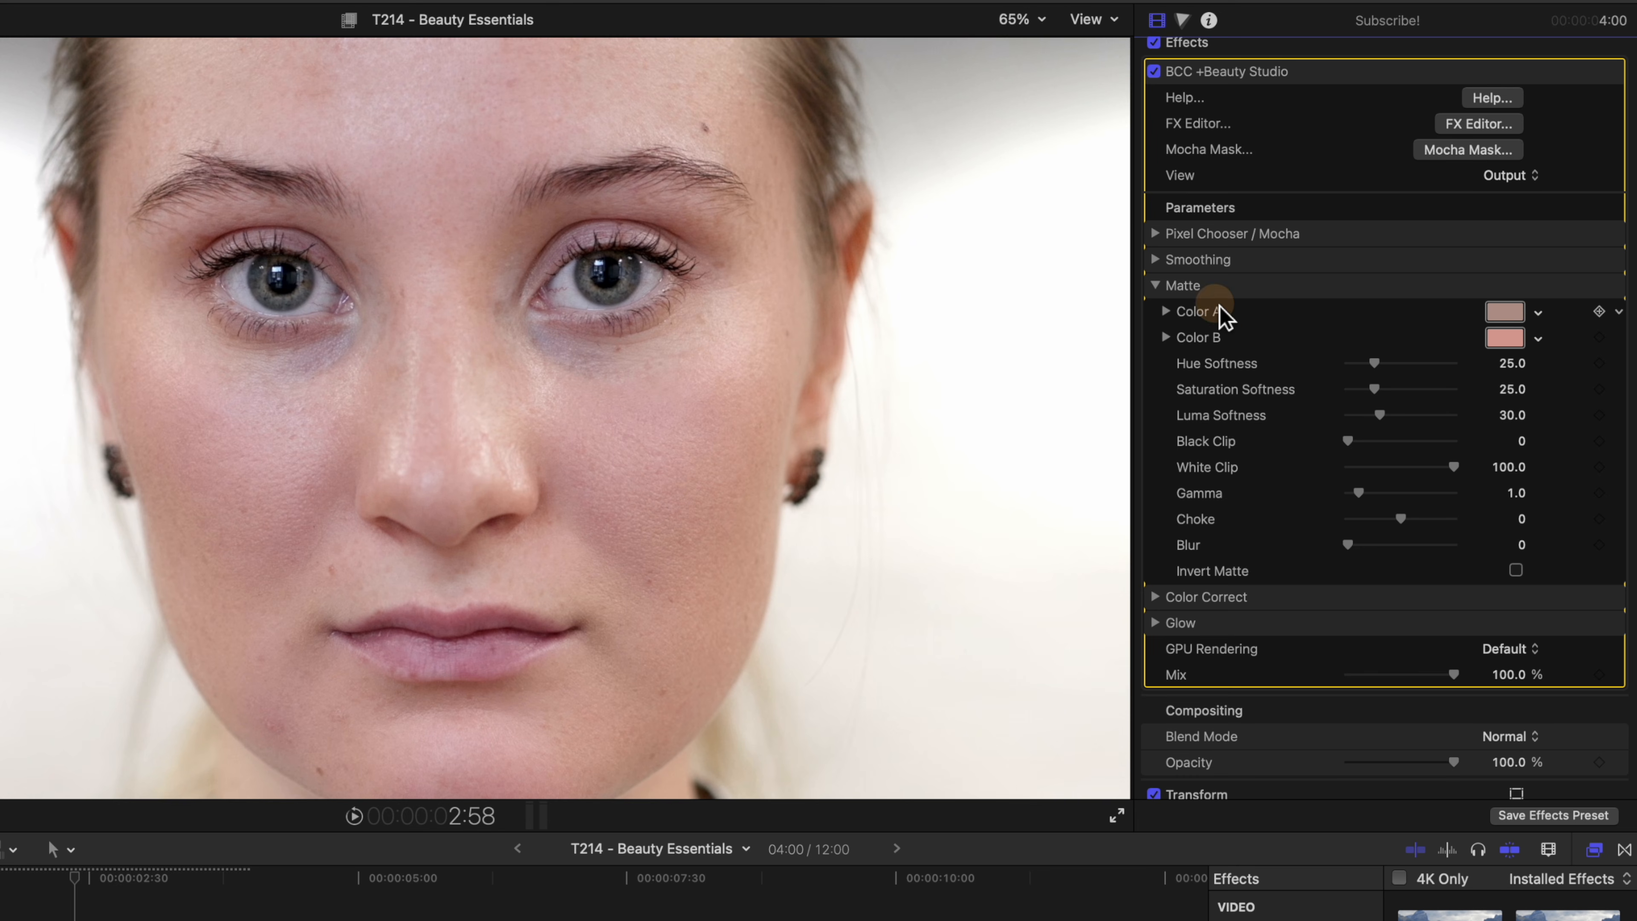
pyautogui.click(1505, 313)
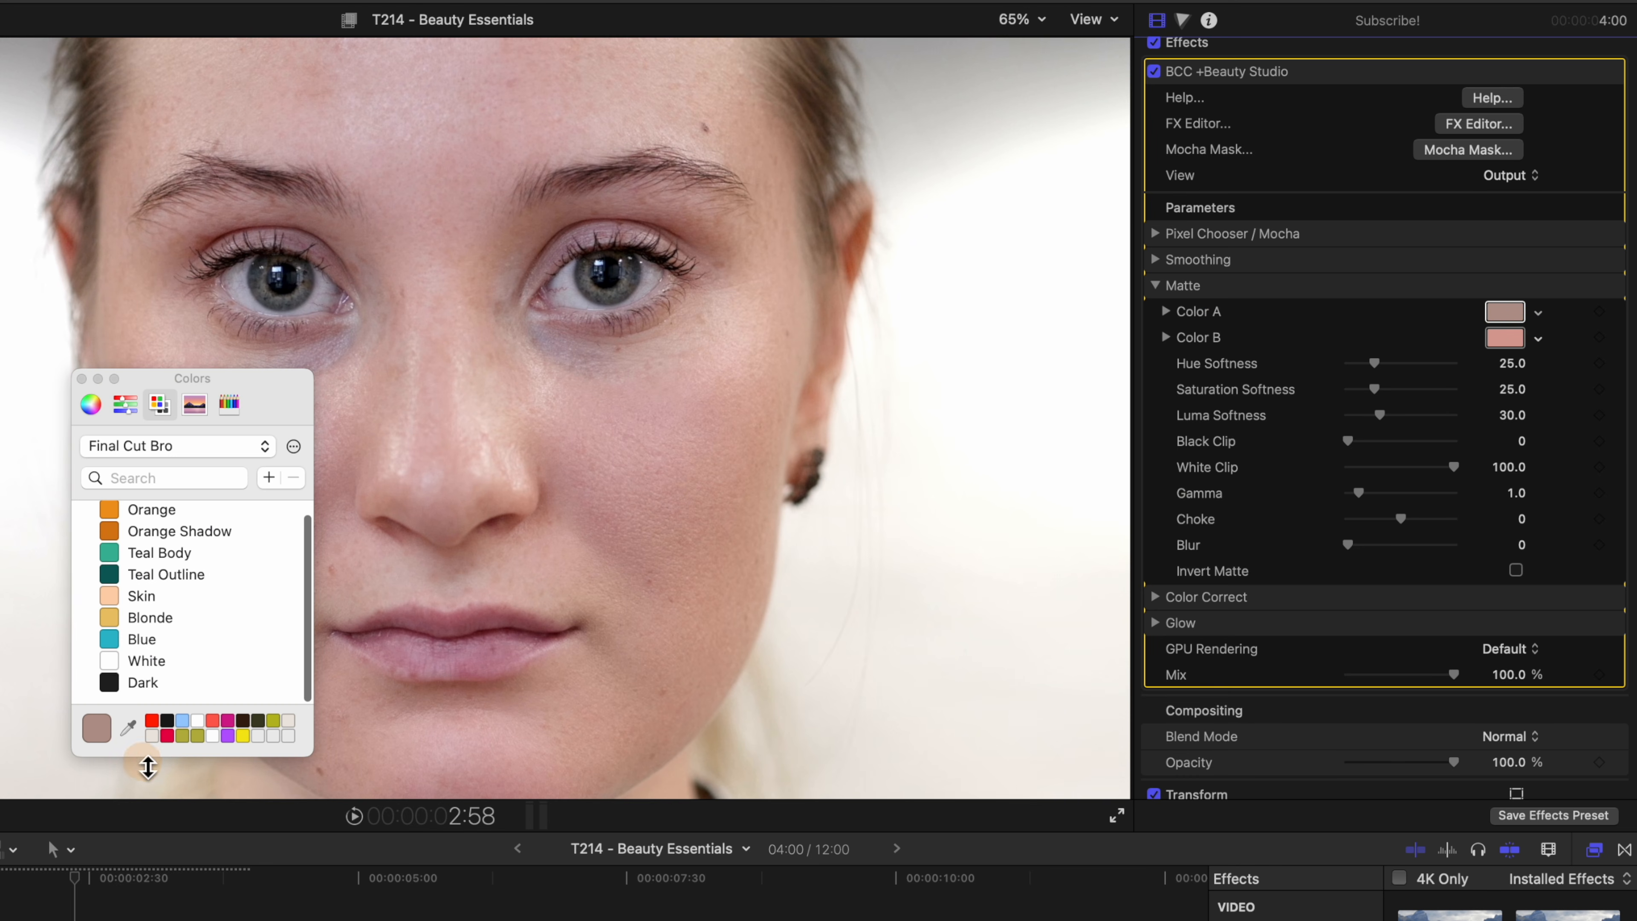
pyautogui.click(132, 732)
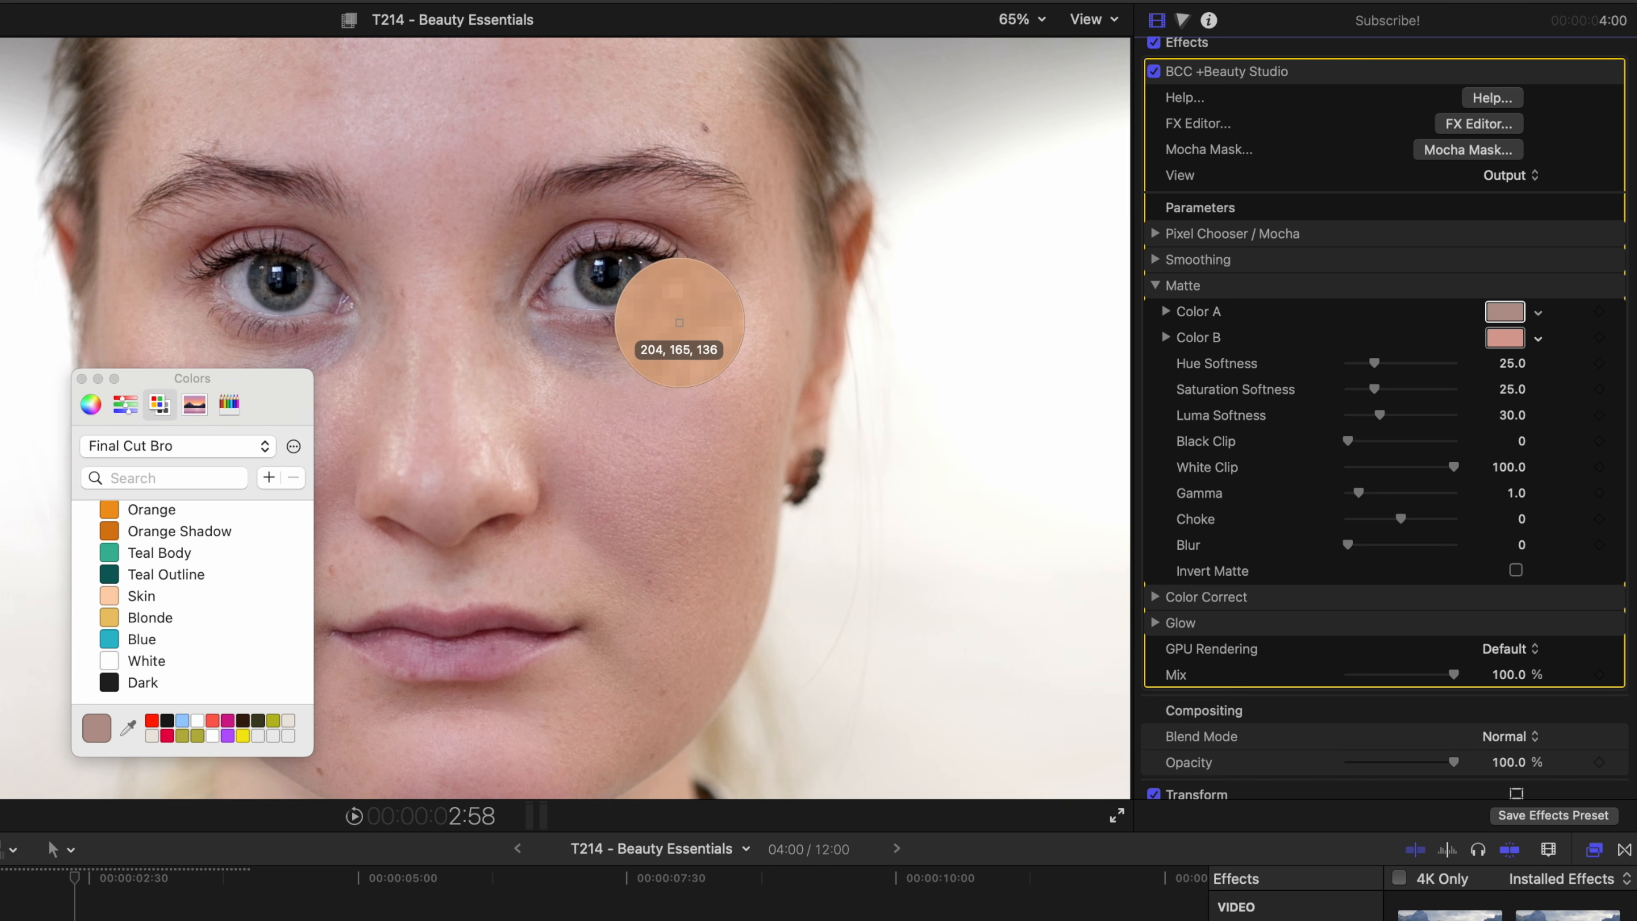
pyautogui.click(679, 321)
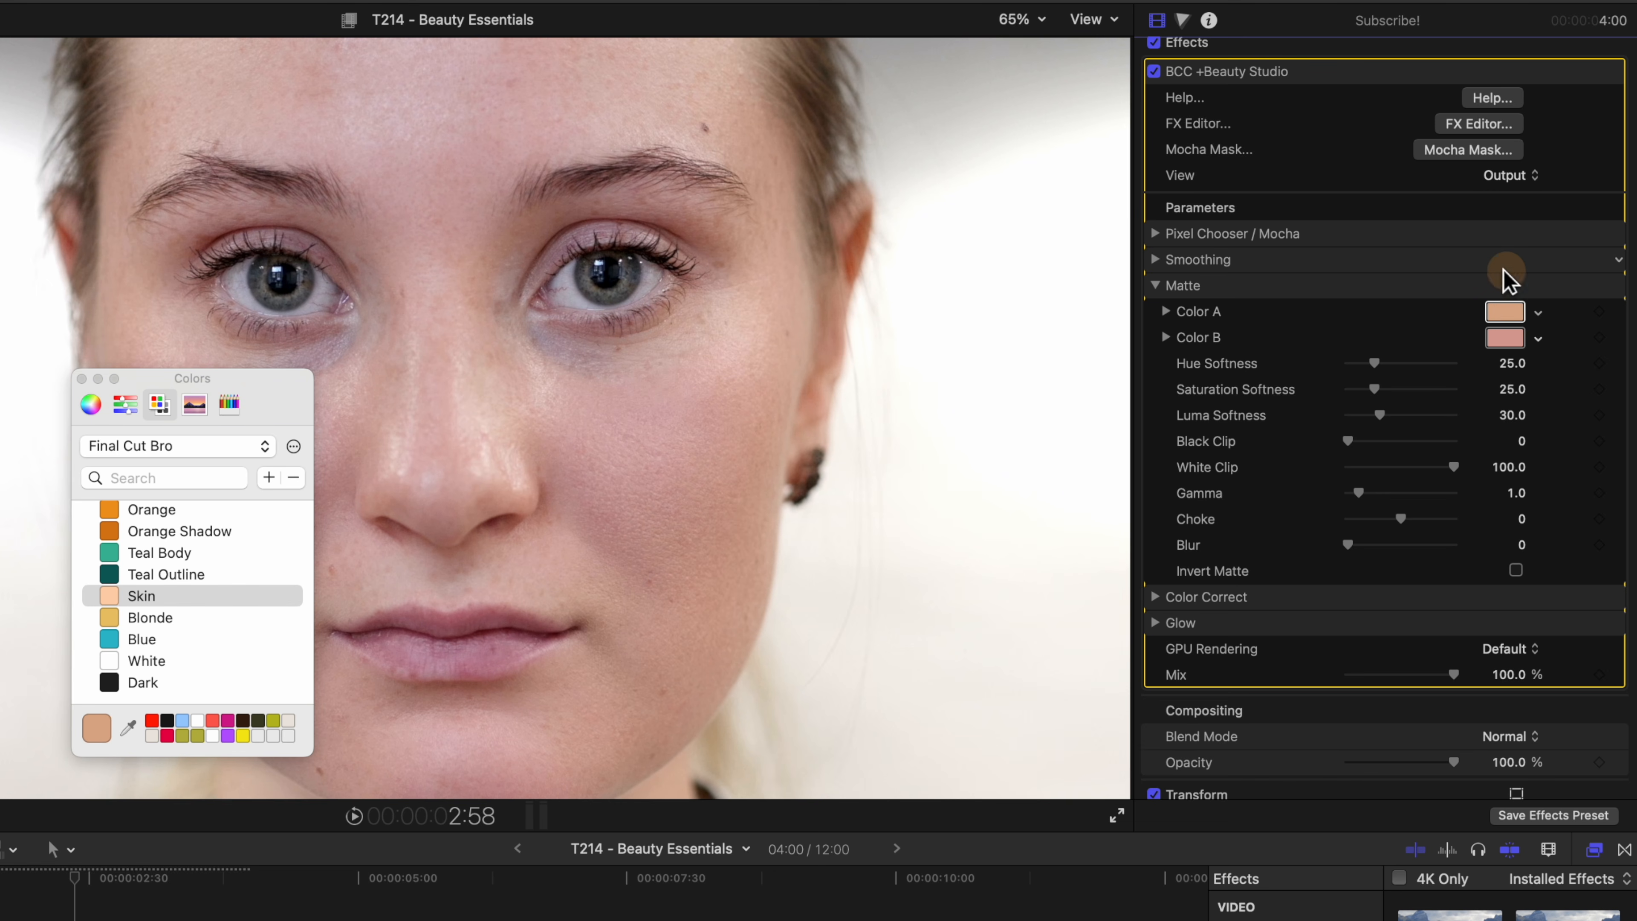
# Step: Sample Matte Color B from the darker skin near the corner of the mouth and close the color picker
pyautogui.click(1509, 338)
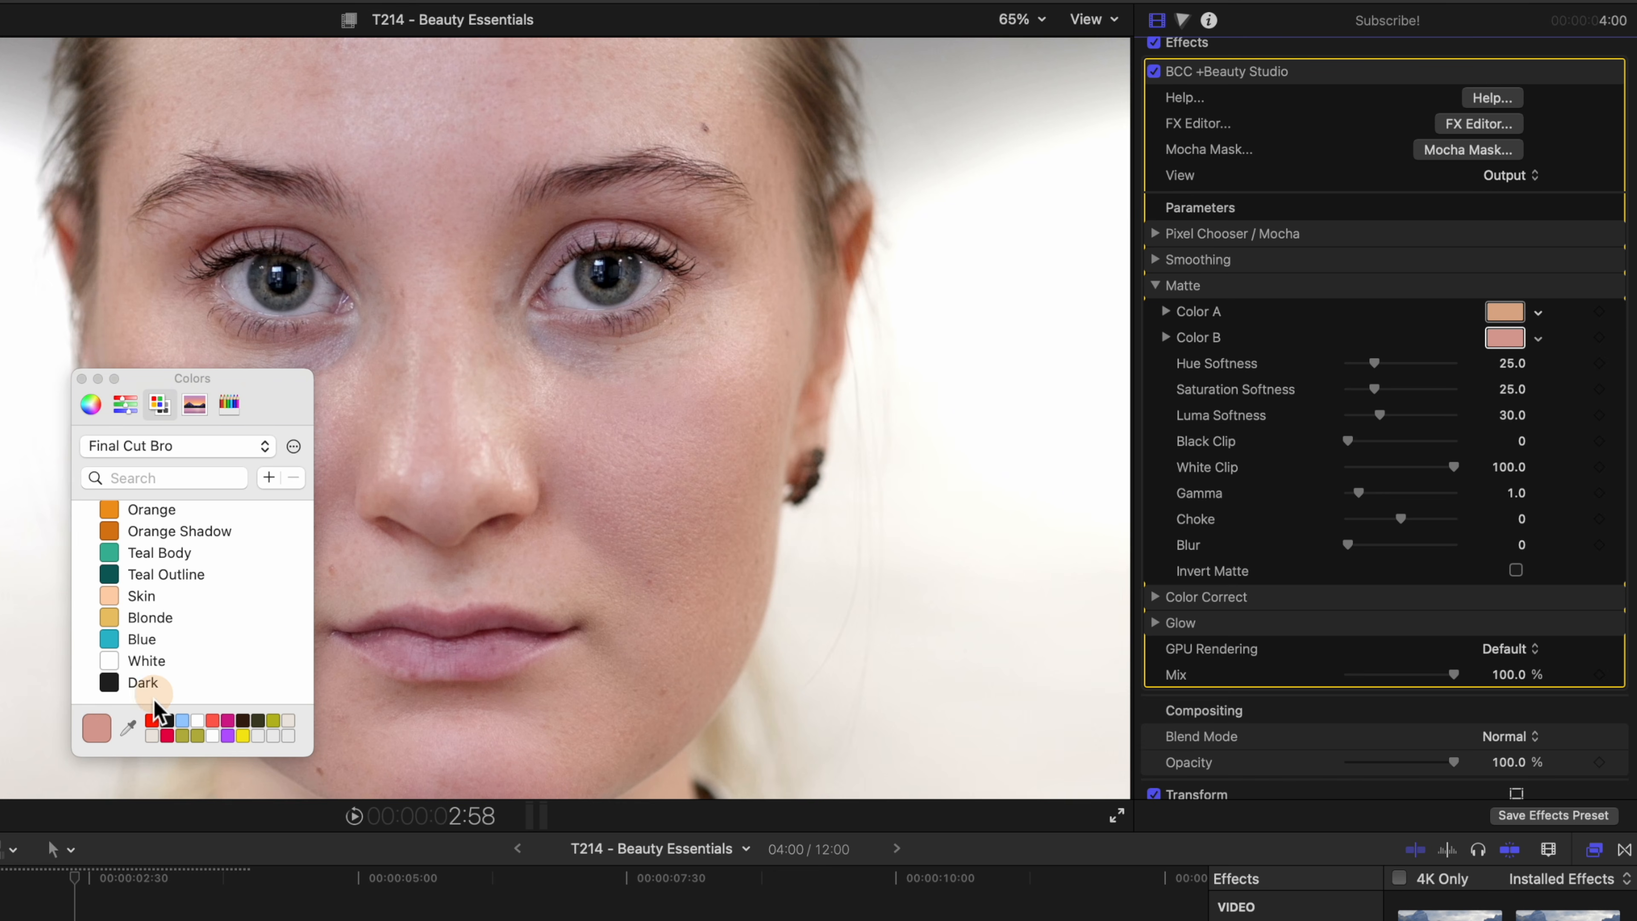
pyautogui.click(129, 728)
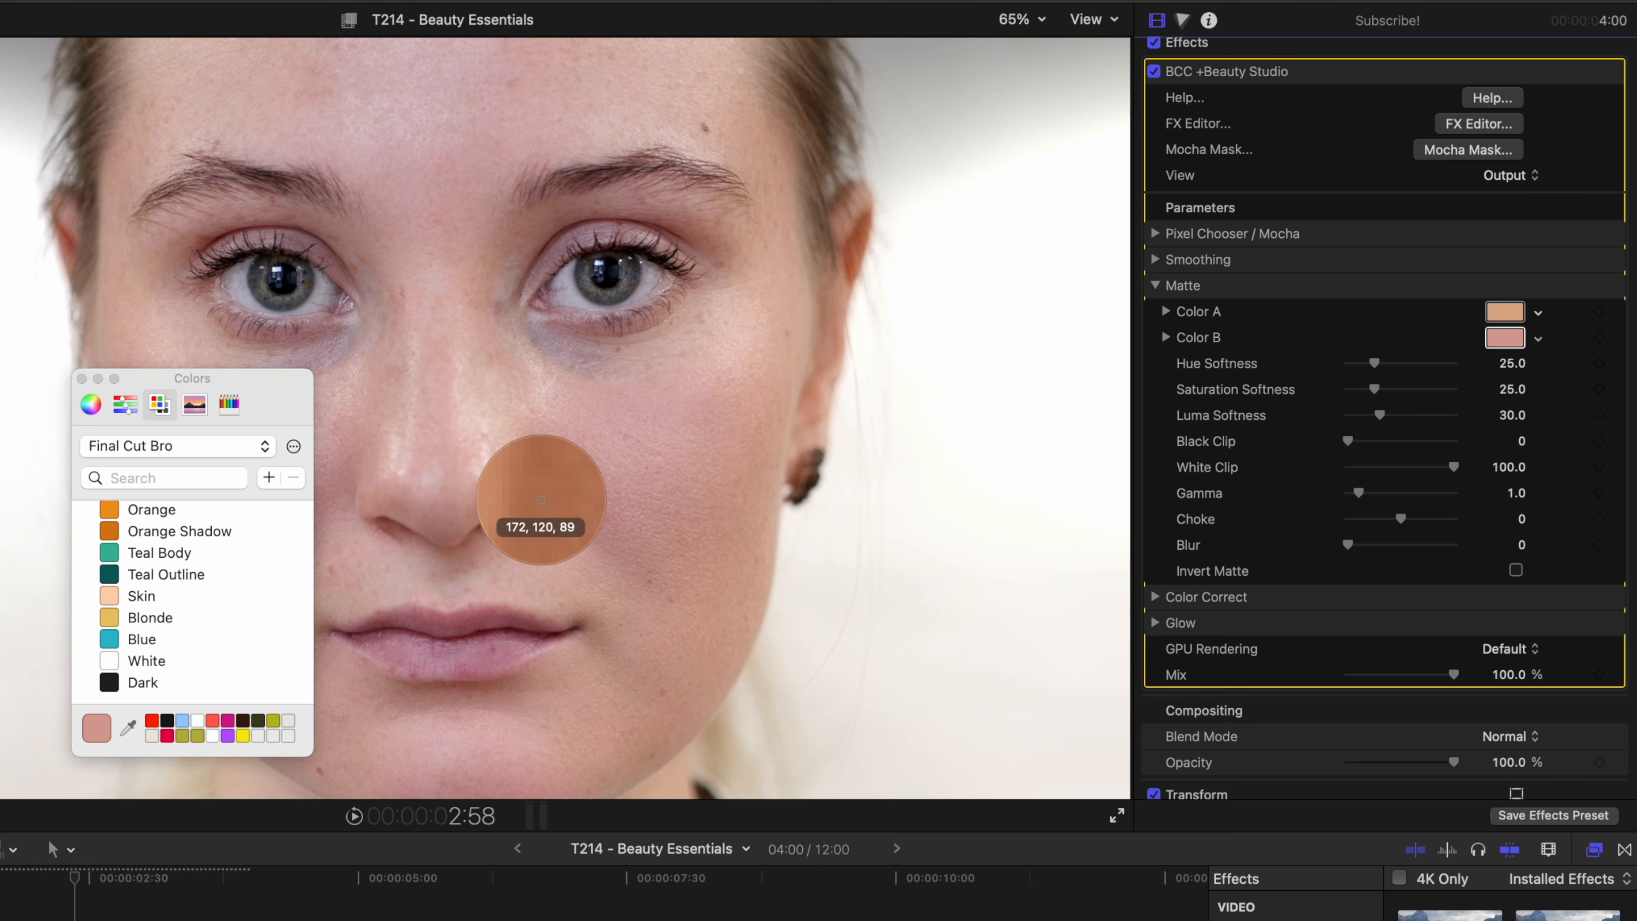
pyautogui.click(527, 595)
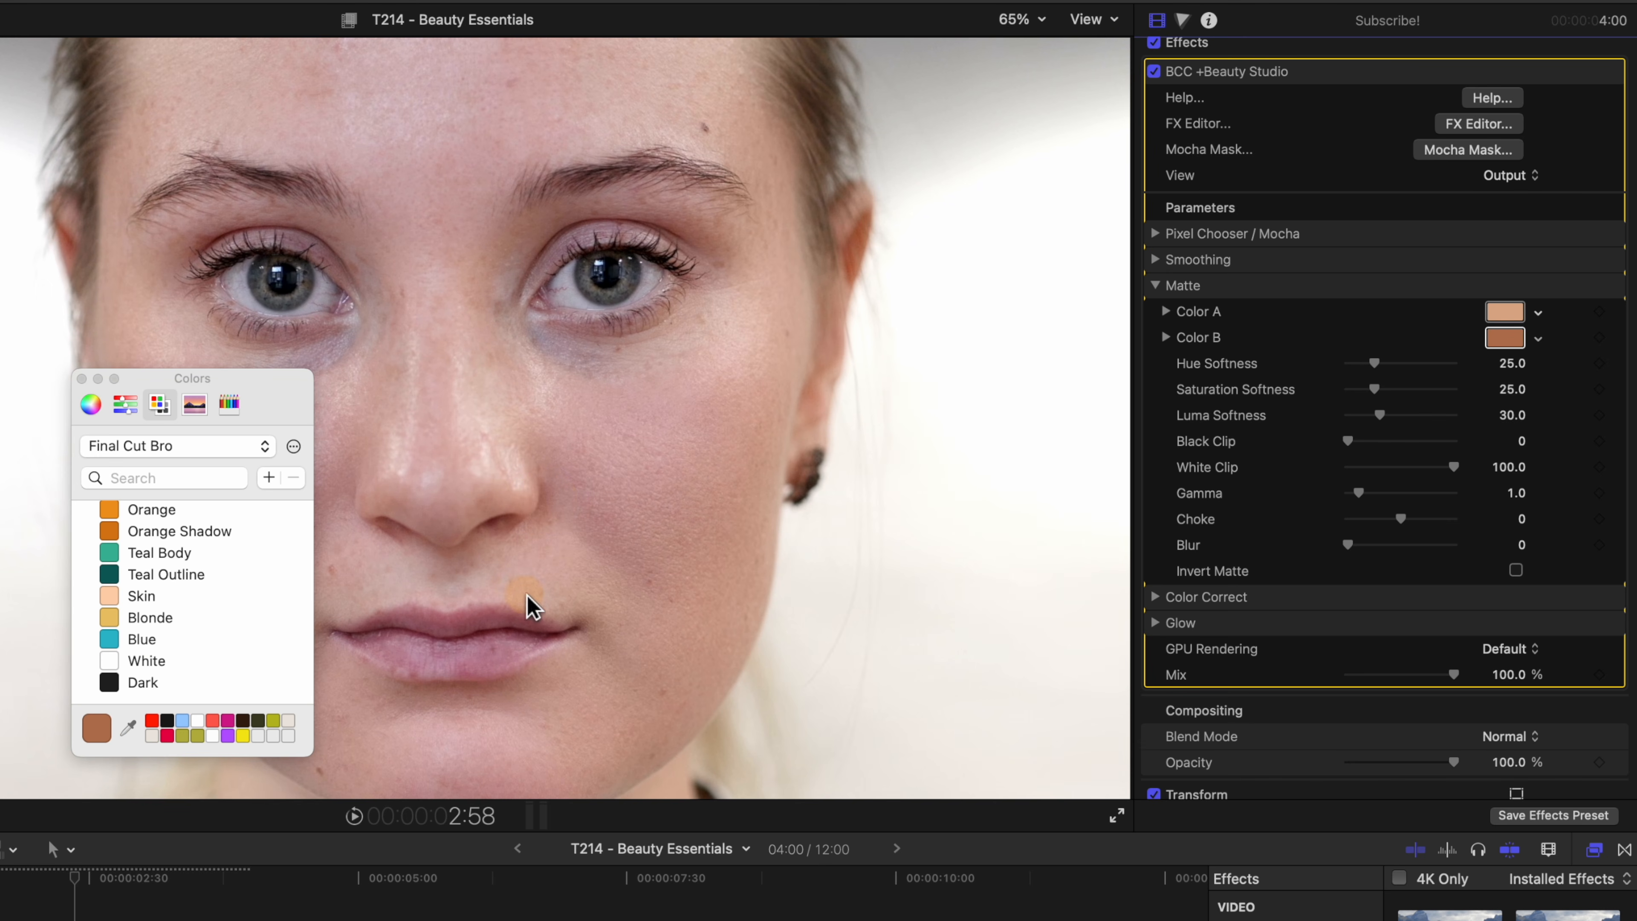
pyautogui.click(81, 379)
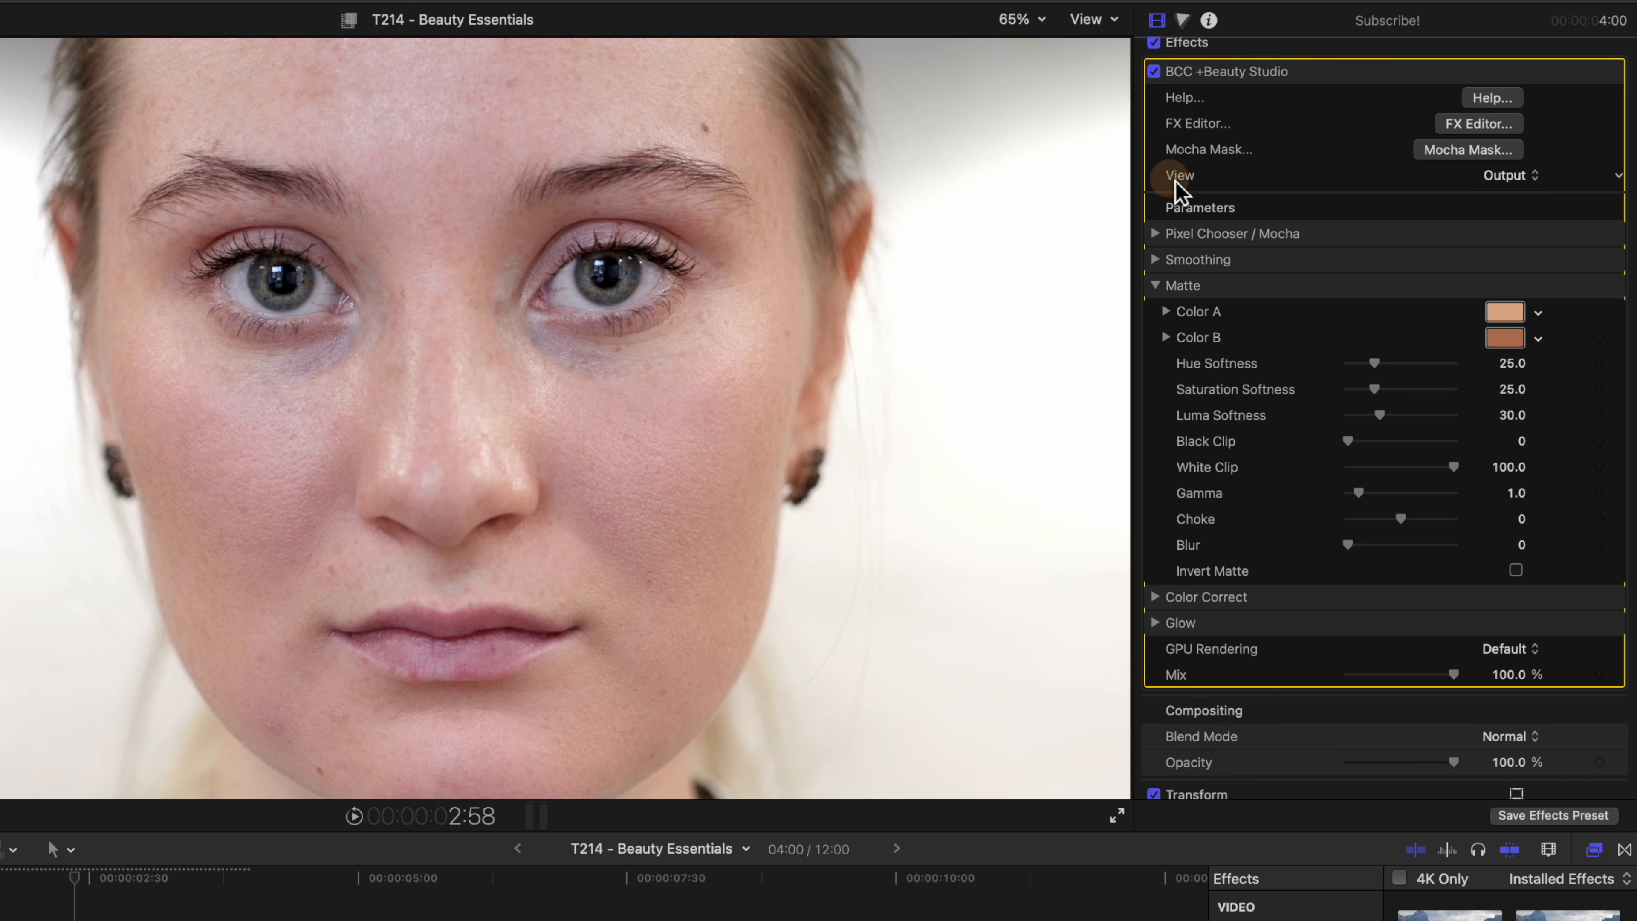
# Step: In Matte view, set Hue Softness to 54, Saturation Softness 35, Luma Softness 37, Black Clip 24 and White Clip 77, and return to Output view
pyautogui.click(1505, 176)
pyautogui.click(1510, 197)
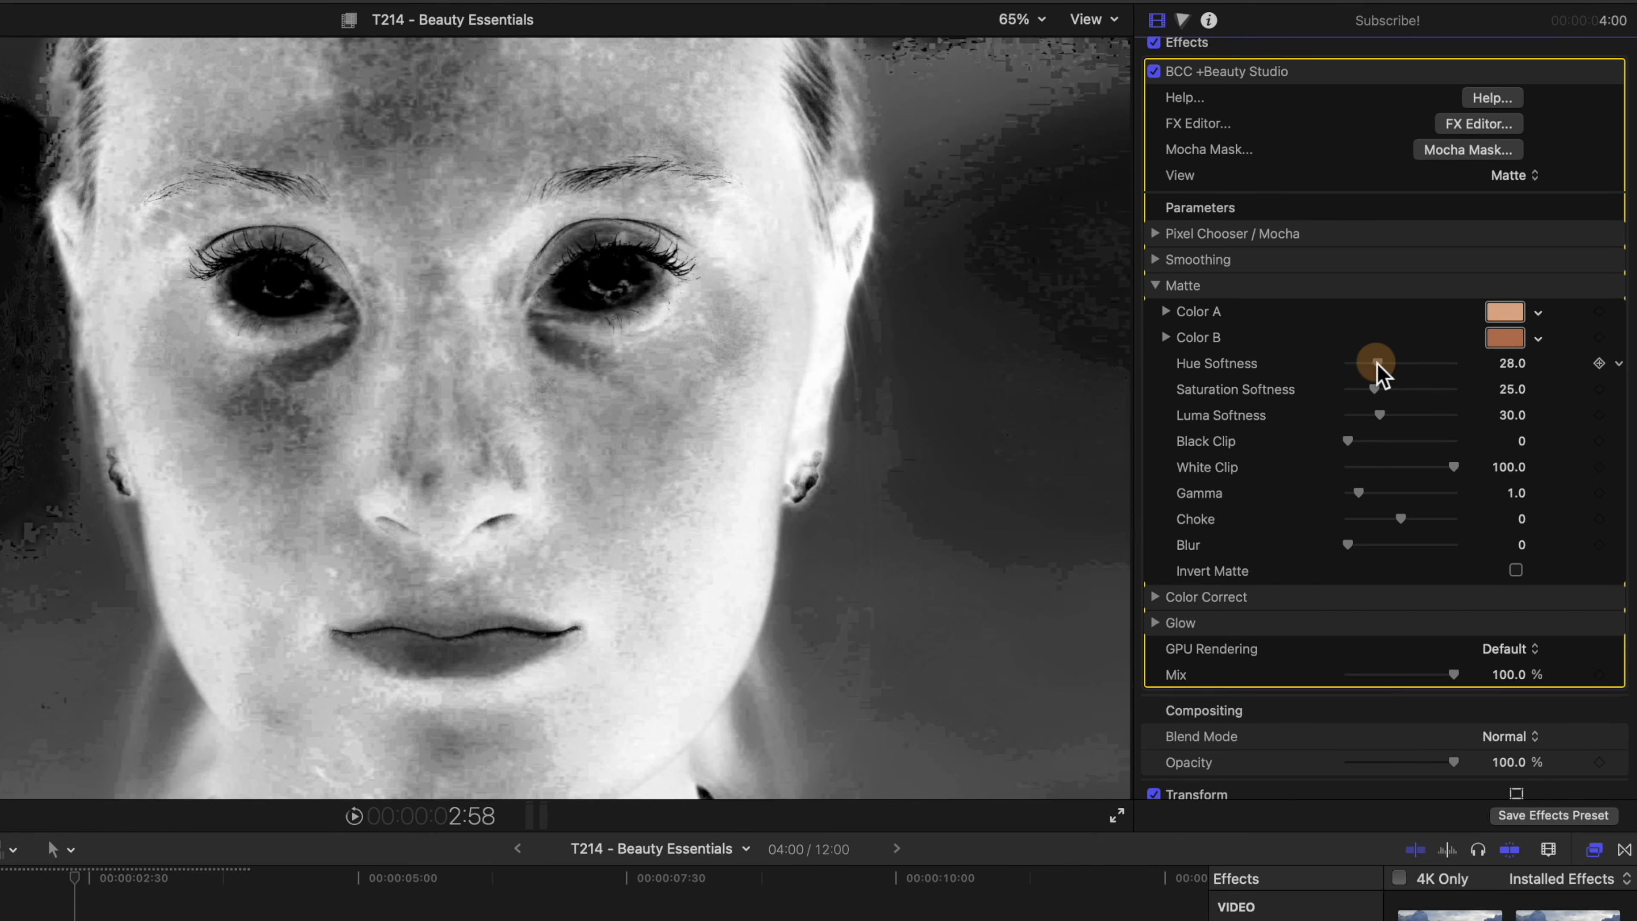
pyautogui.moveTo(1378, 364); pyautogui.dragTo(1377, 442)
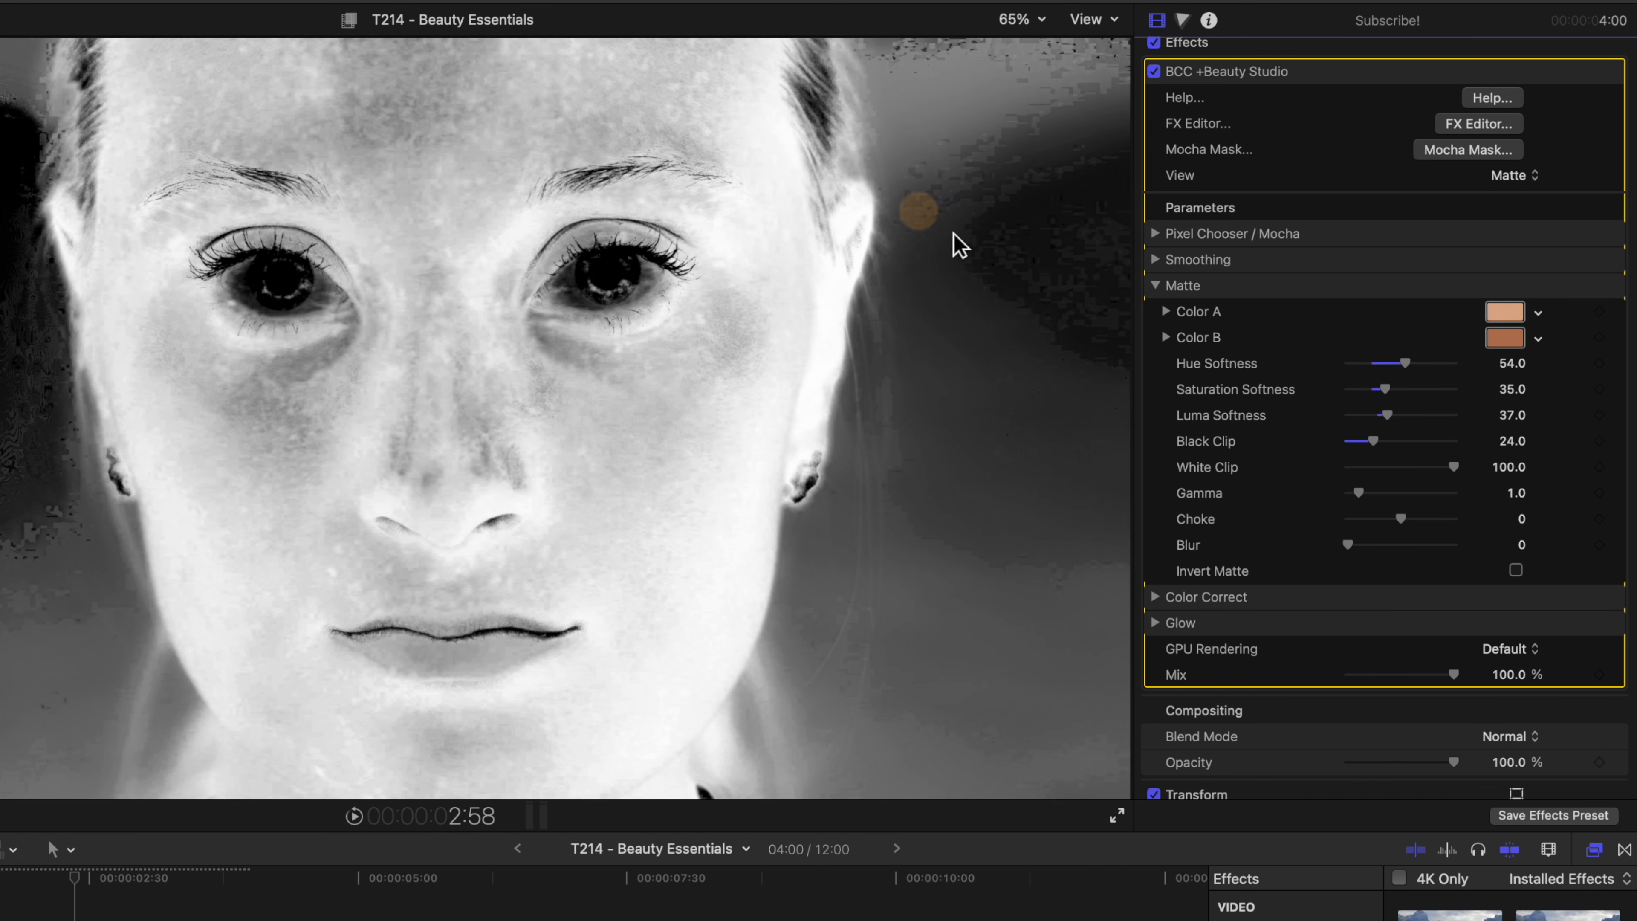
pyautogui.moveTo(1447, 475)
pyautogui.mouseDown()
pyautogui.moveTo(1417, 475)
pyautogui.moveTo(1444, 486)
pyautogui.mouseUp()
pyautogui.scroll(1, 1502, 258)
pyautogui.click(1503, 192)
pyautogui.click(1515, 170)
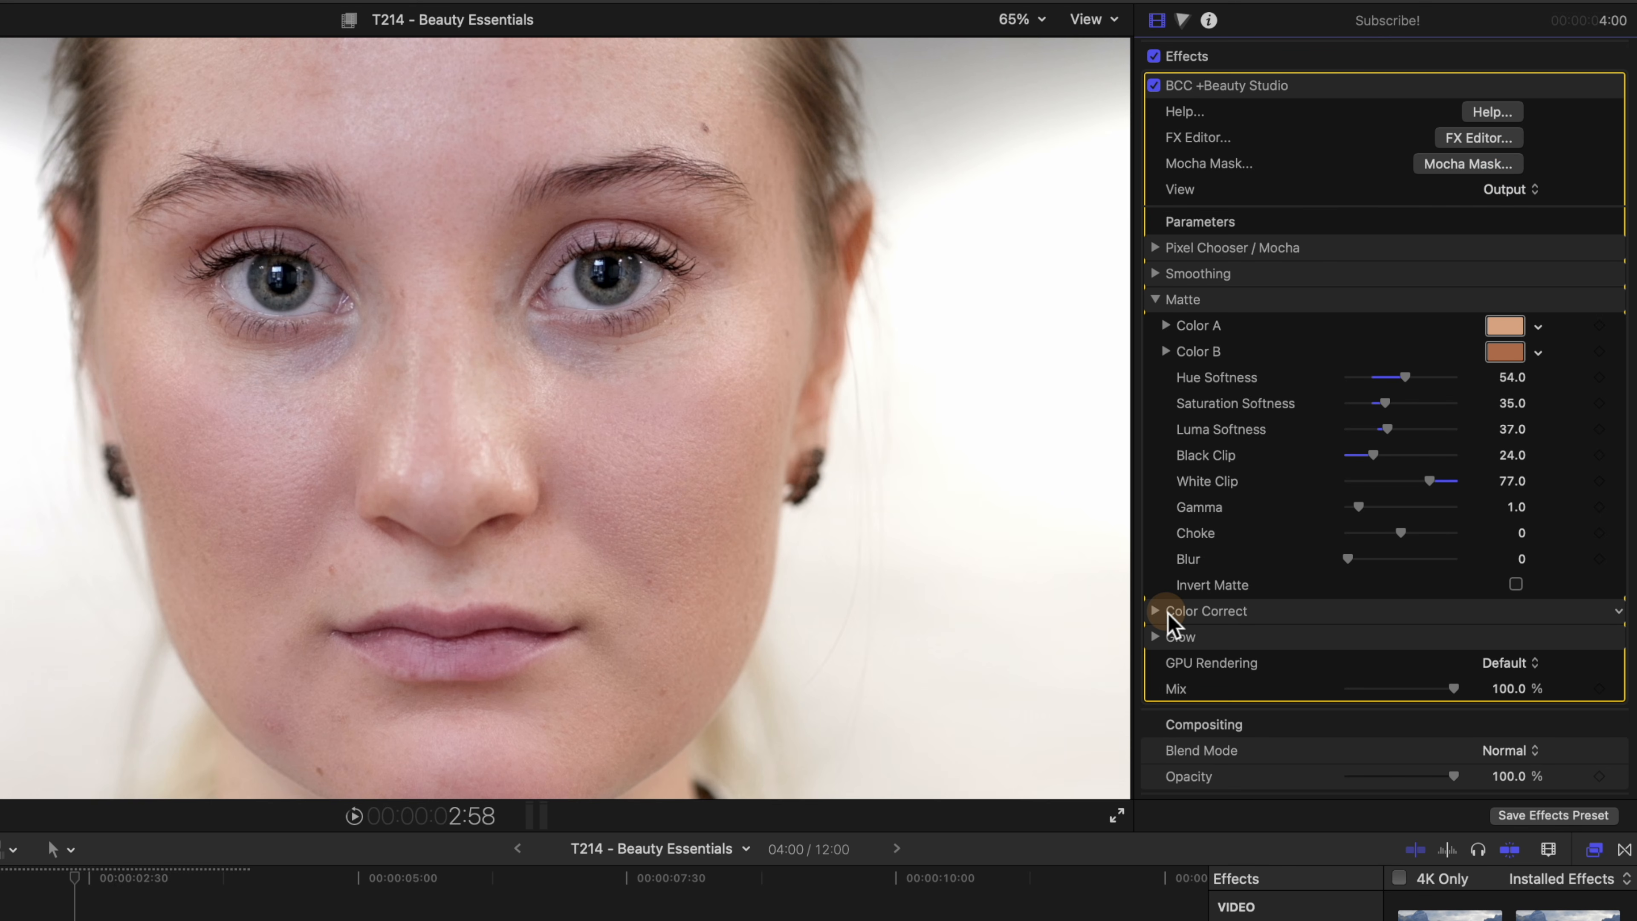
# Step: Expand the effect's Color Correct settings, enable color correction and restrict it with Use Matte
pyautogui.scroll(-1, 1164, 613)
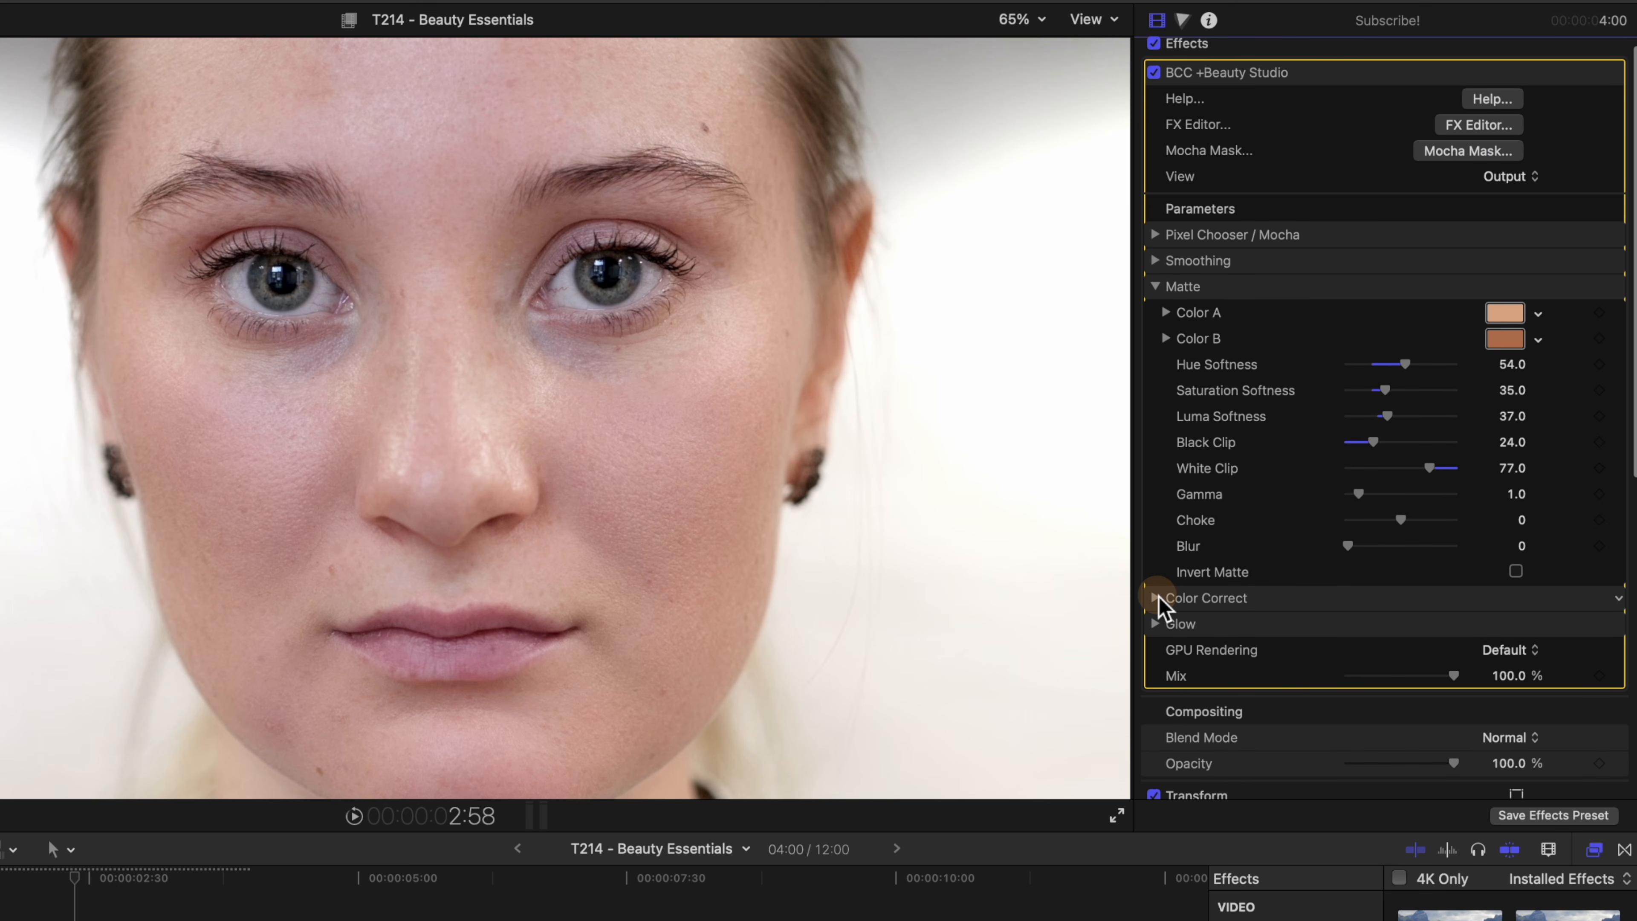
pyautogui.click(1156, 597)
pyautogui.scroll(-5, 1180, 629)
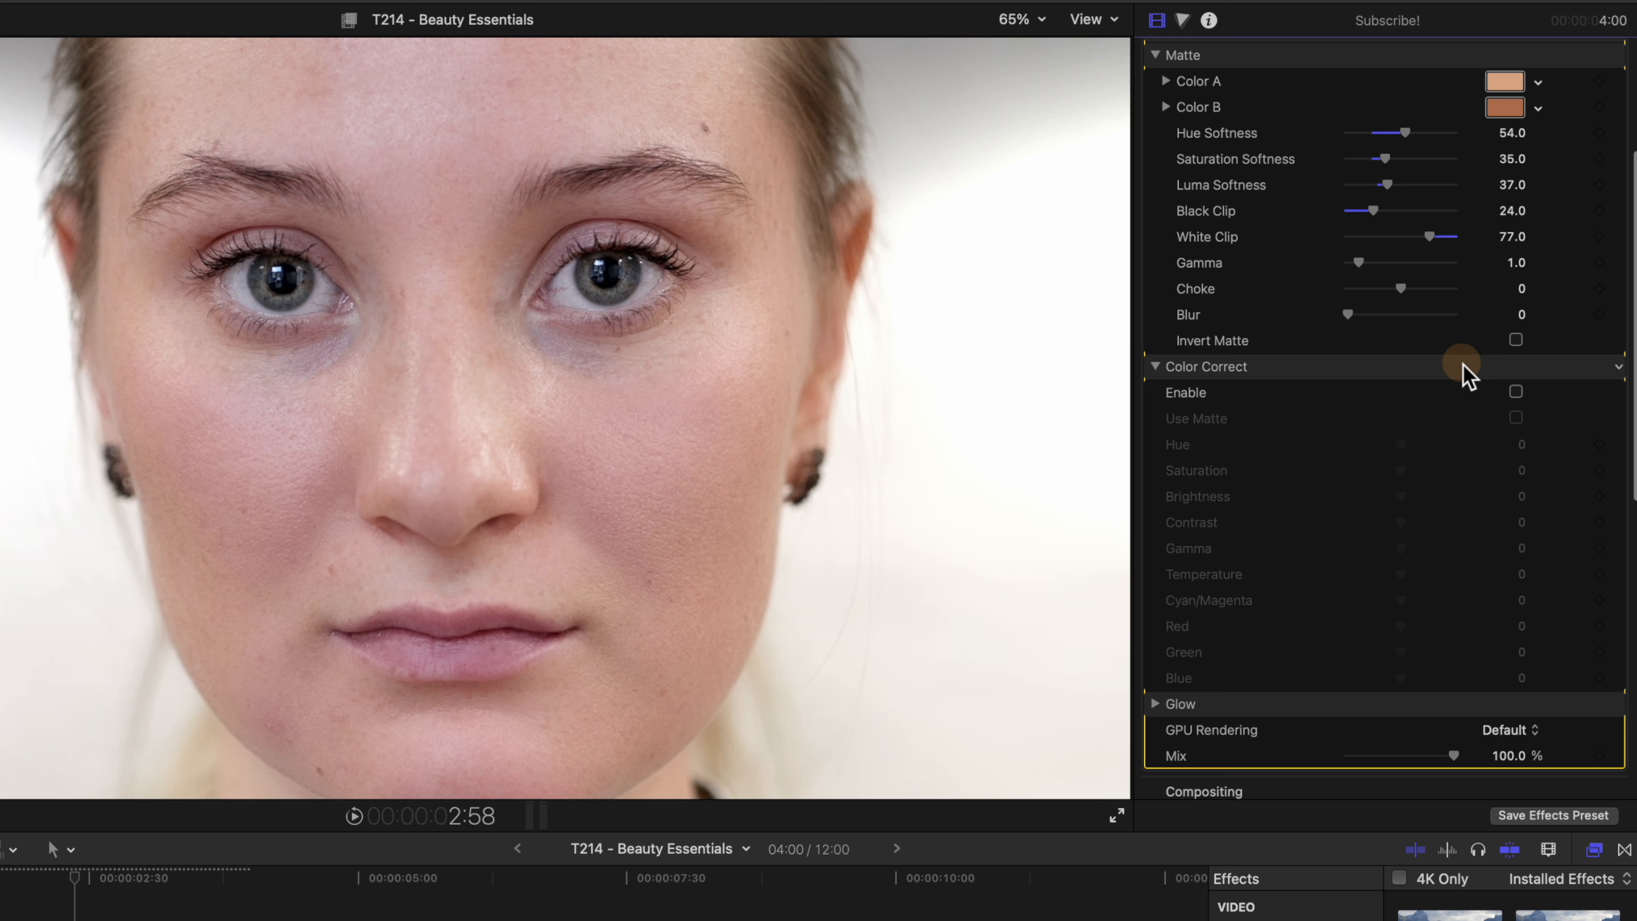
pyautogui.click(1517, 391)
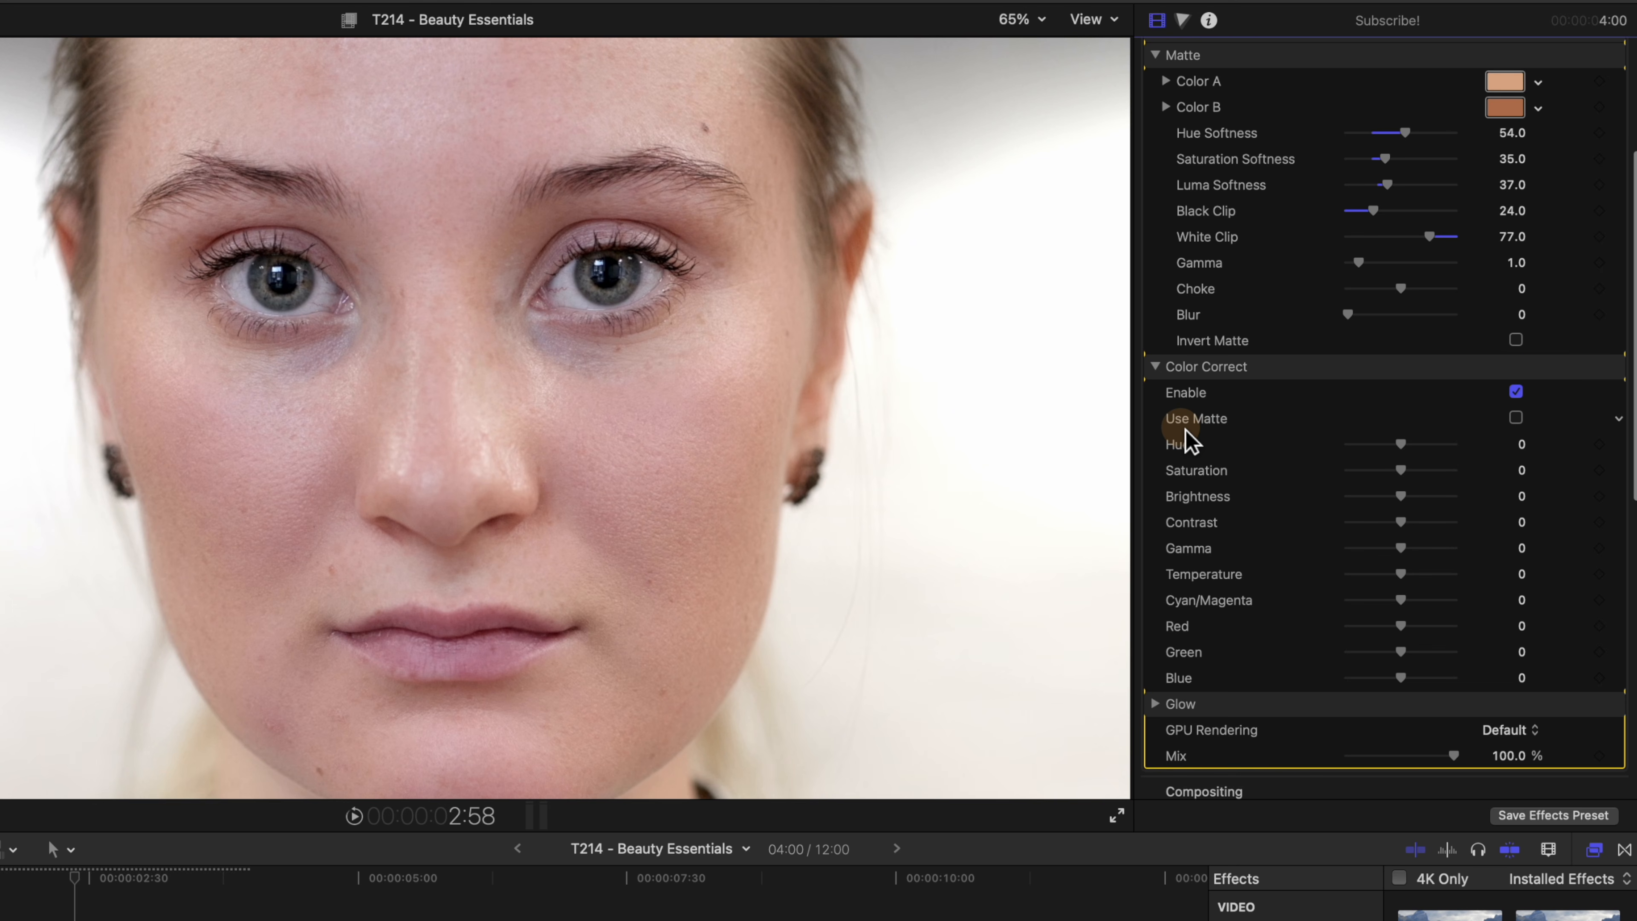
pyautogui.click(1516, 417)
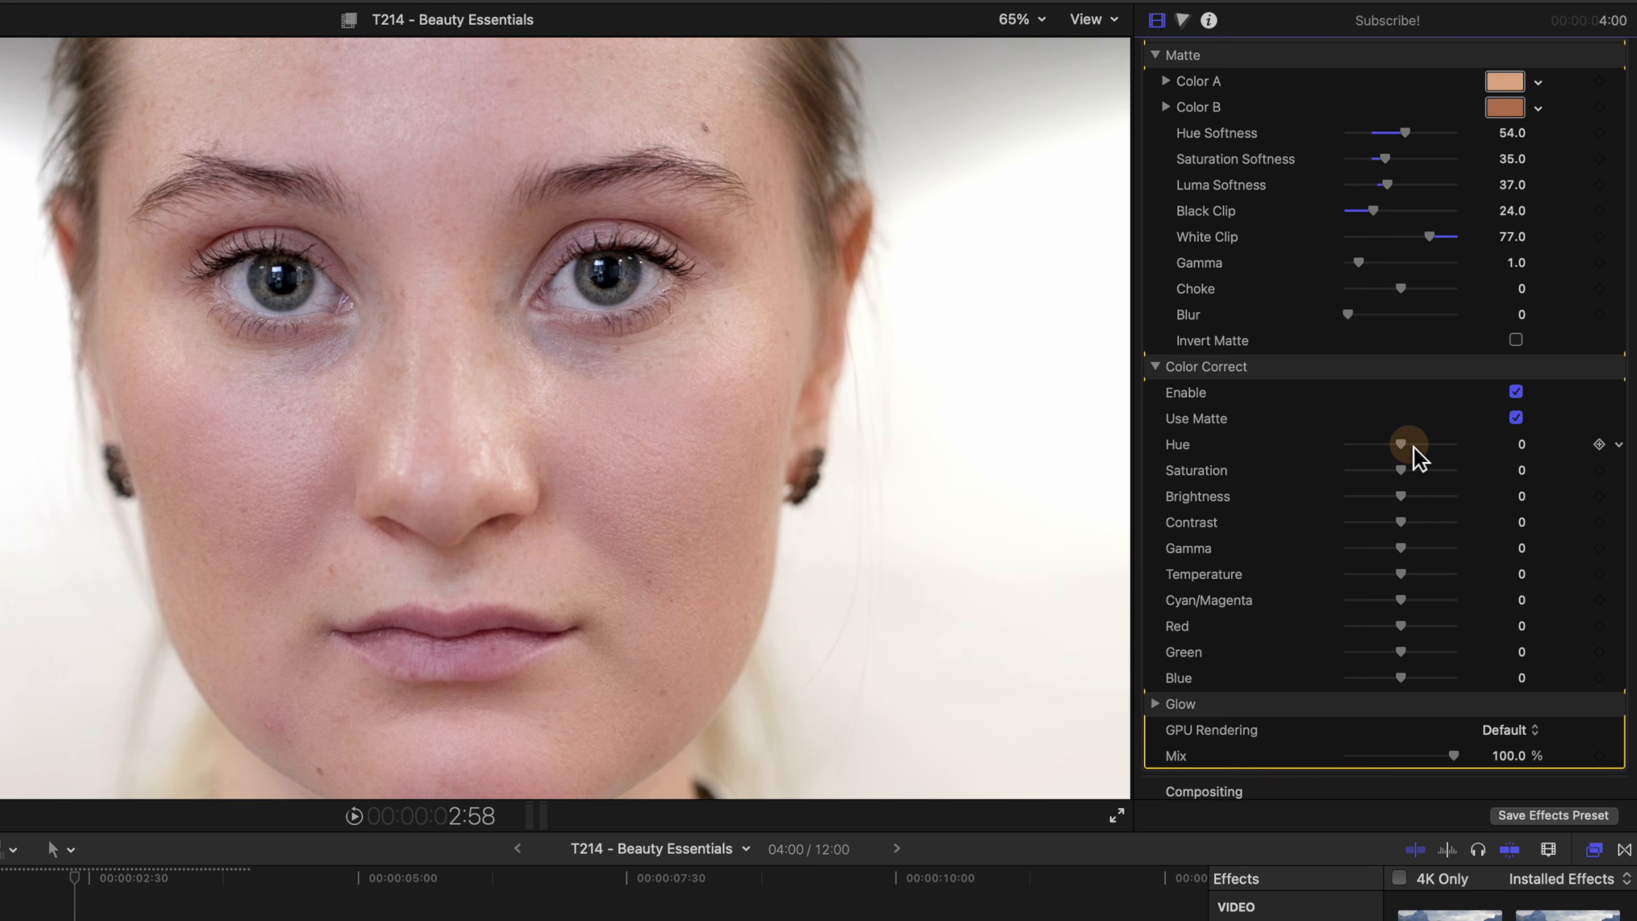
# Step: Set the Color Correct Saturation to 24, Brightness to 8 and Contrast to 8, and warm the Temperature
pyautogui.moveTo(1400, 442); pyautogui.dragTo(1469, 452)
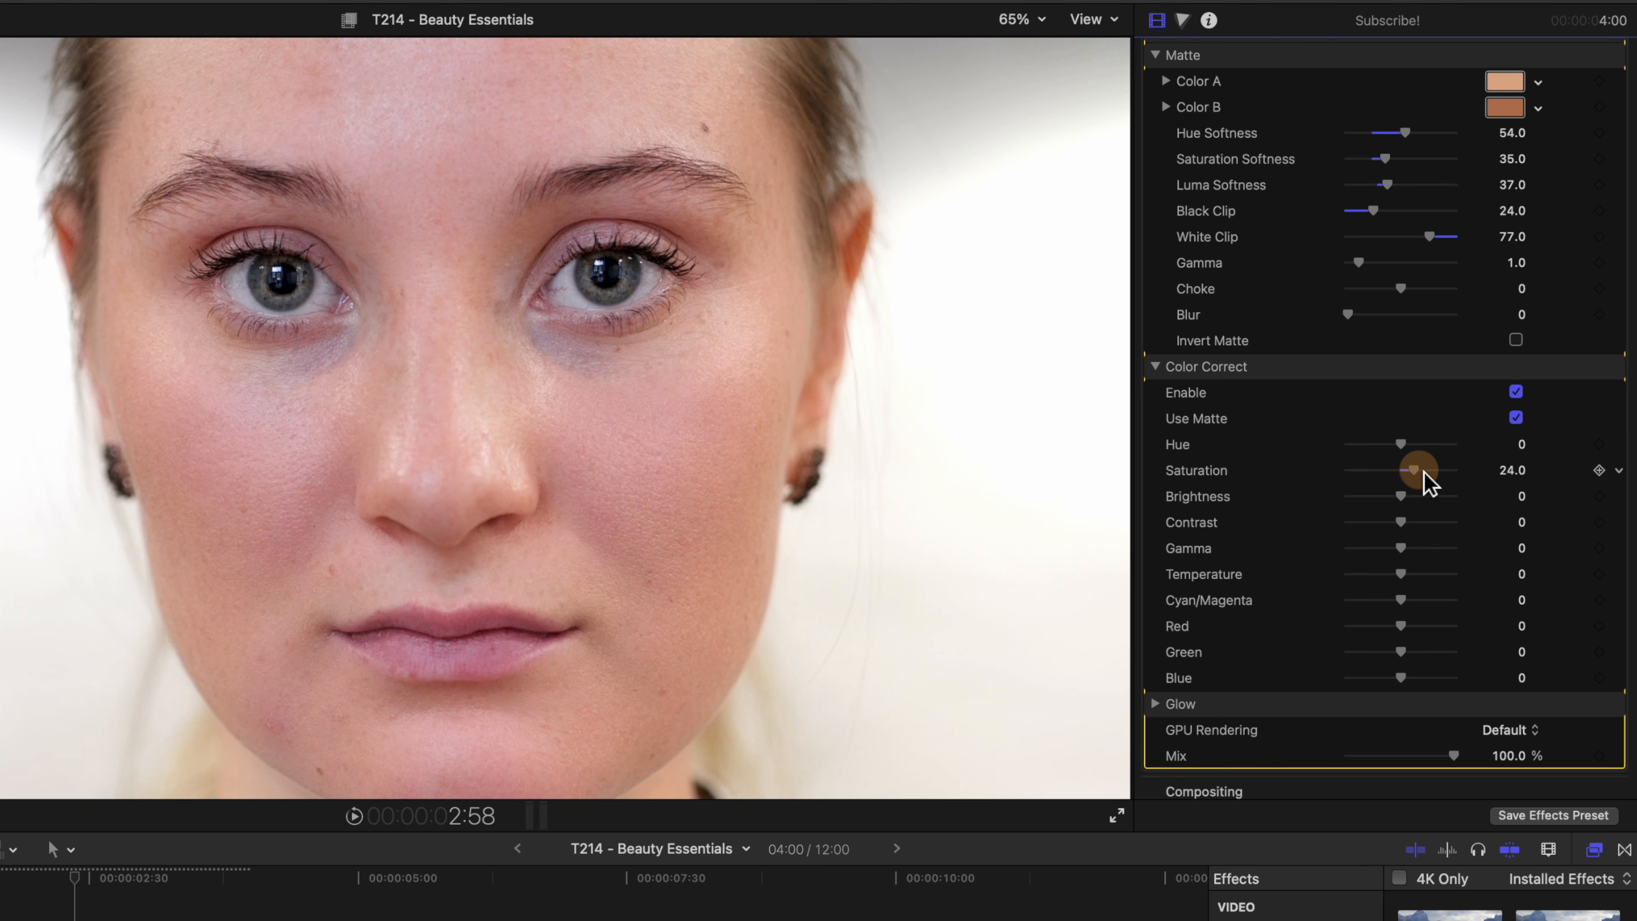
pyautogui.moveTo(1405, 502); pyautogui.dragTo(1415, 526)
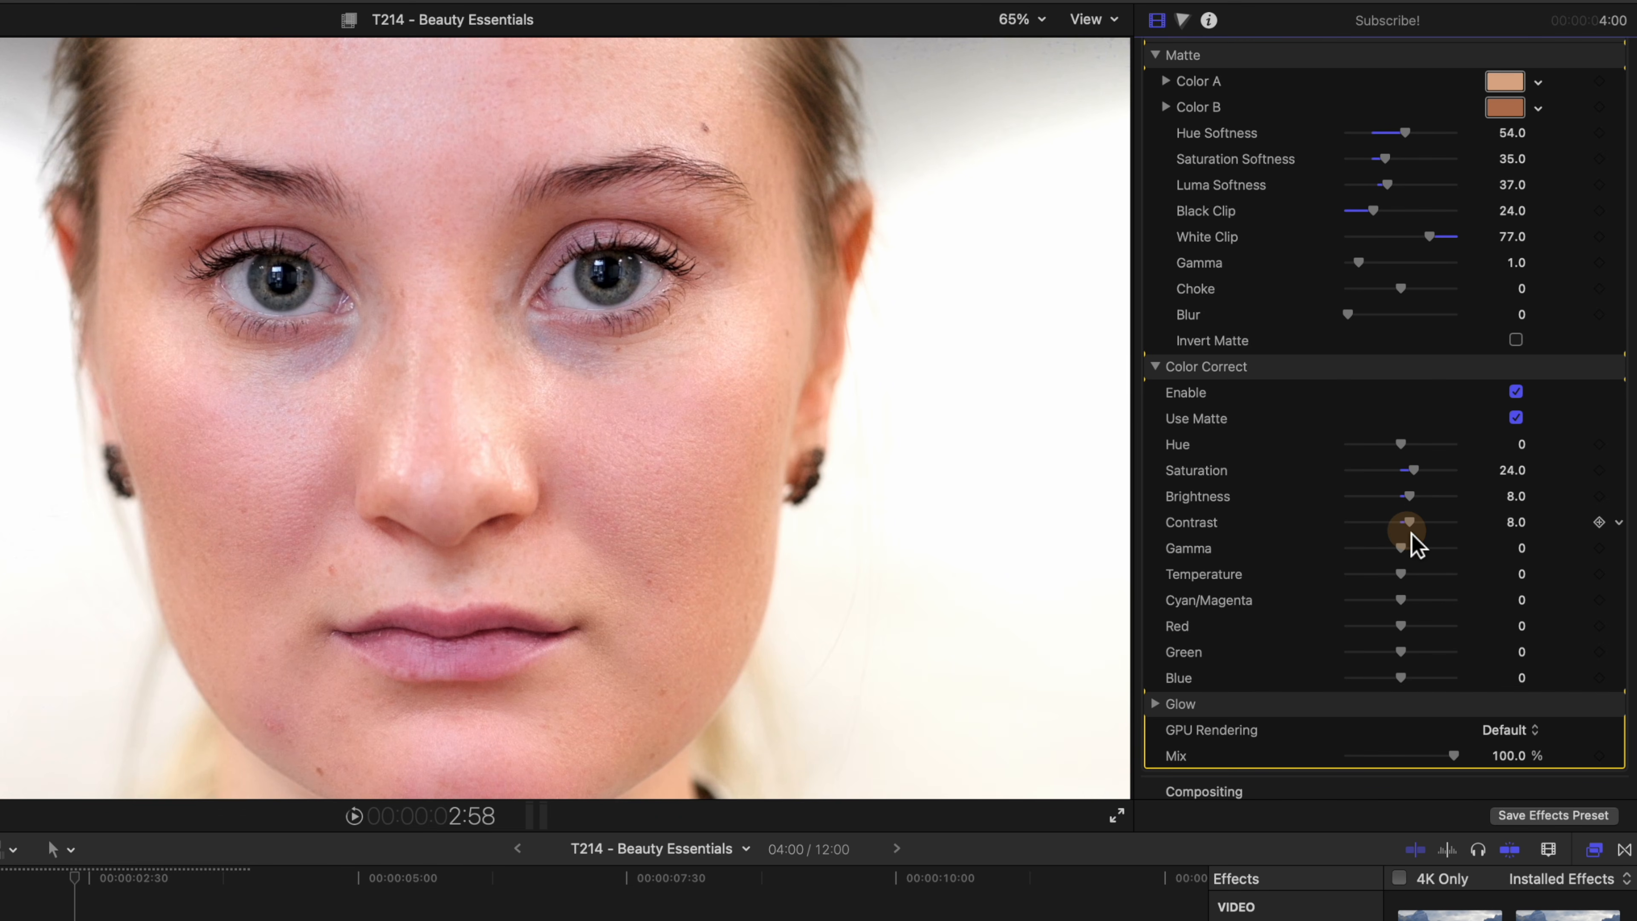
pyautogui.scroll(-1, 1410, 541)
pyautogui.moveTo(1416, 563)
pyautogui.mouseDown()
pyautogui.moveTo(1402, 568)
pyautogui.moveTo(1403, 538)
pyautogui.mouseUp()
pyautogui.scroll(-1, 1405, 537)
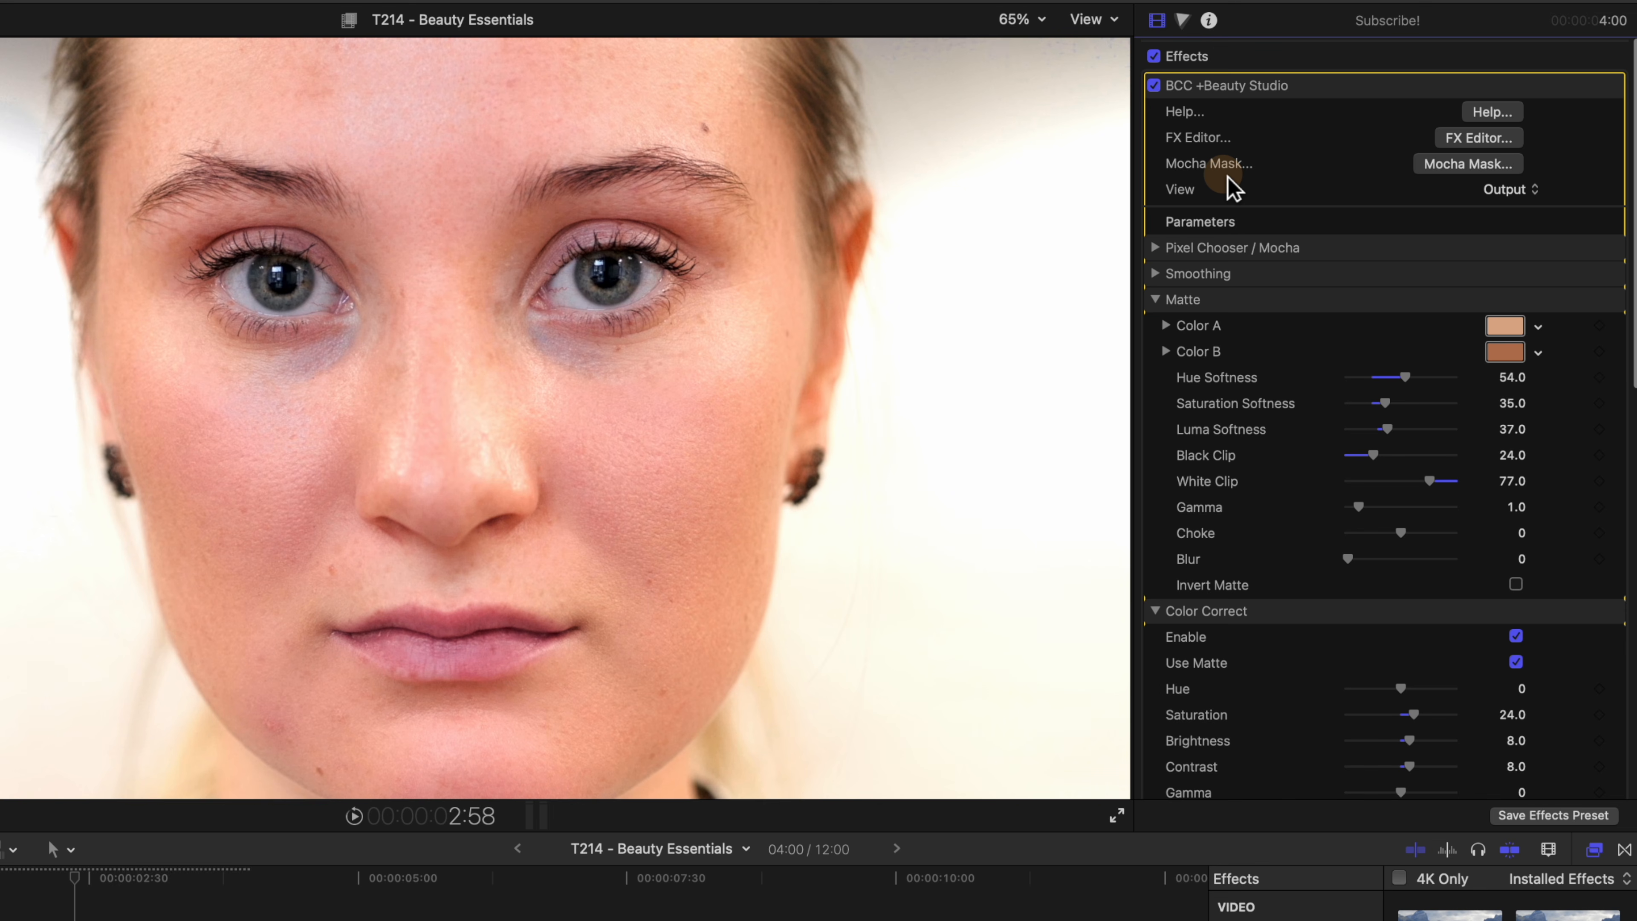
# Step: Open the Mocha mask editor for BCC +Beauty Studio and outline the whole face with a magnetic spline as a new layer
pyautogui.click(1447, 169)
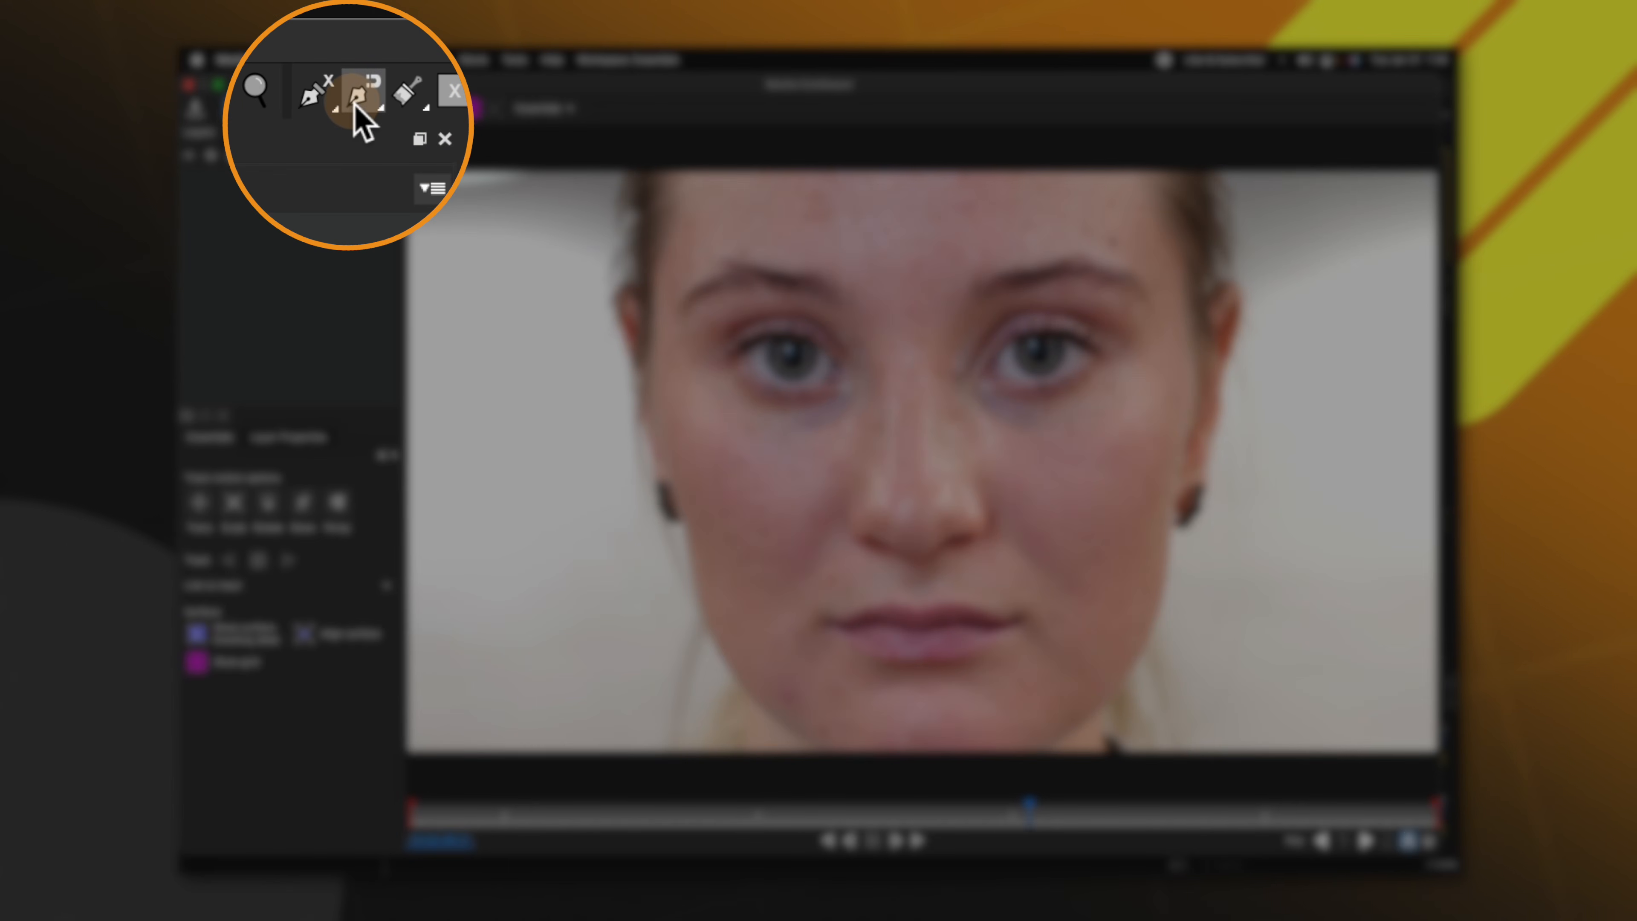
pyautogui.click(356, 108)
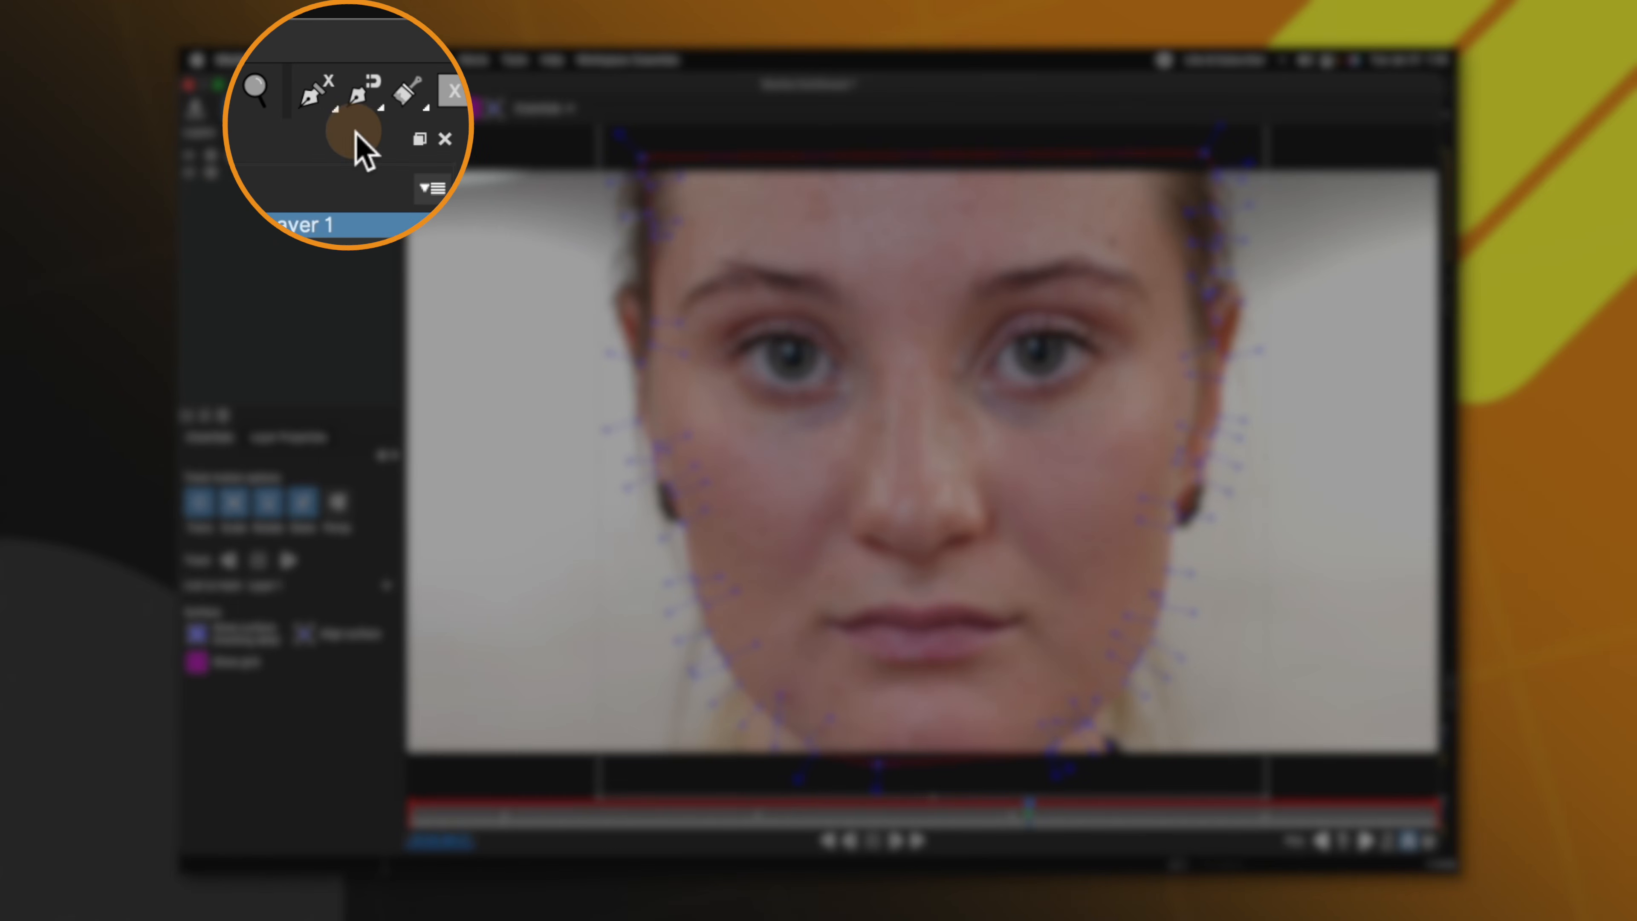
# Step: Cut both eyes out of the face mask by adding X-splines around them to Layer 1, and preview the masked area
pyautogui.moveTo(334, 123); pyautogui.dragTo(332, 208)
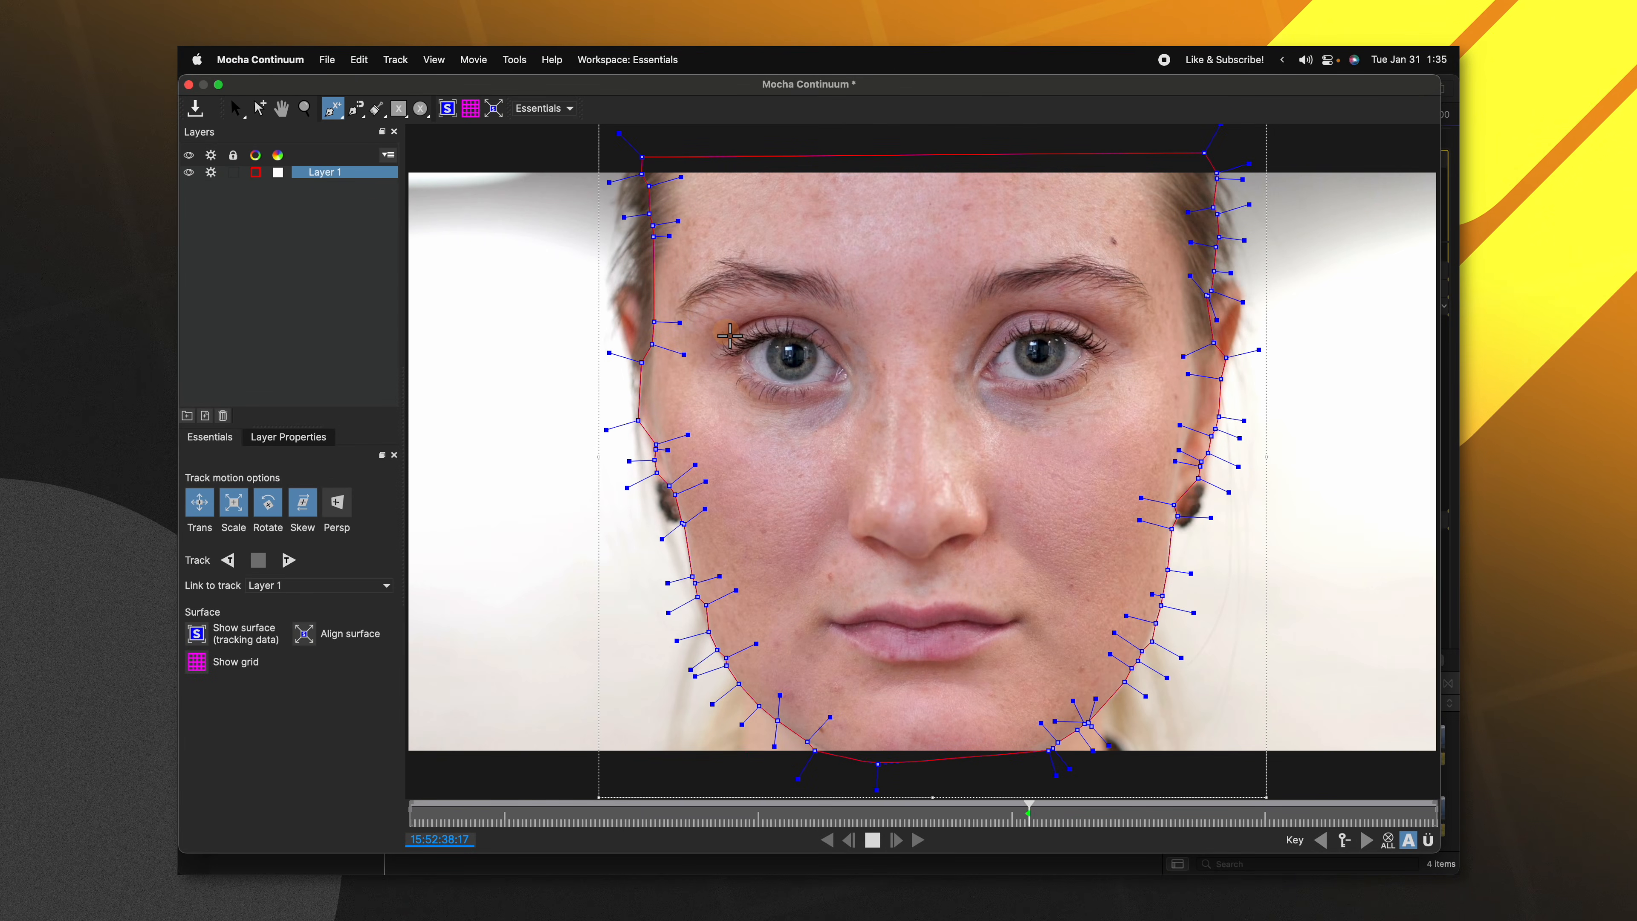
pyautogui.click(727, 333)
pyautogui.click(790, 317)
pyautogui.click(828, 329)
pyautogui.click(855, 375)
pyautogui.click(1044, 261)
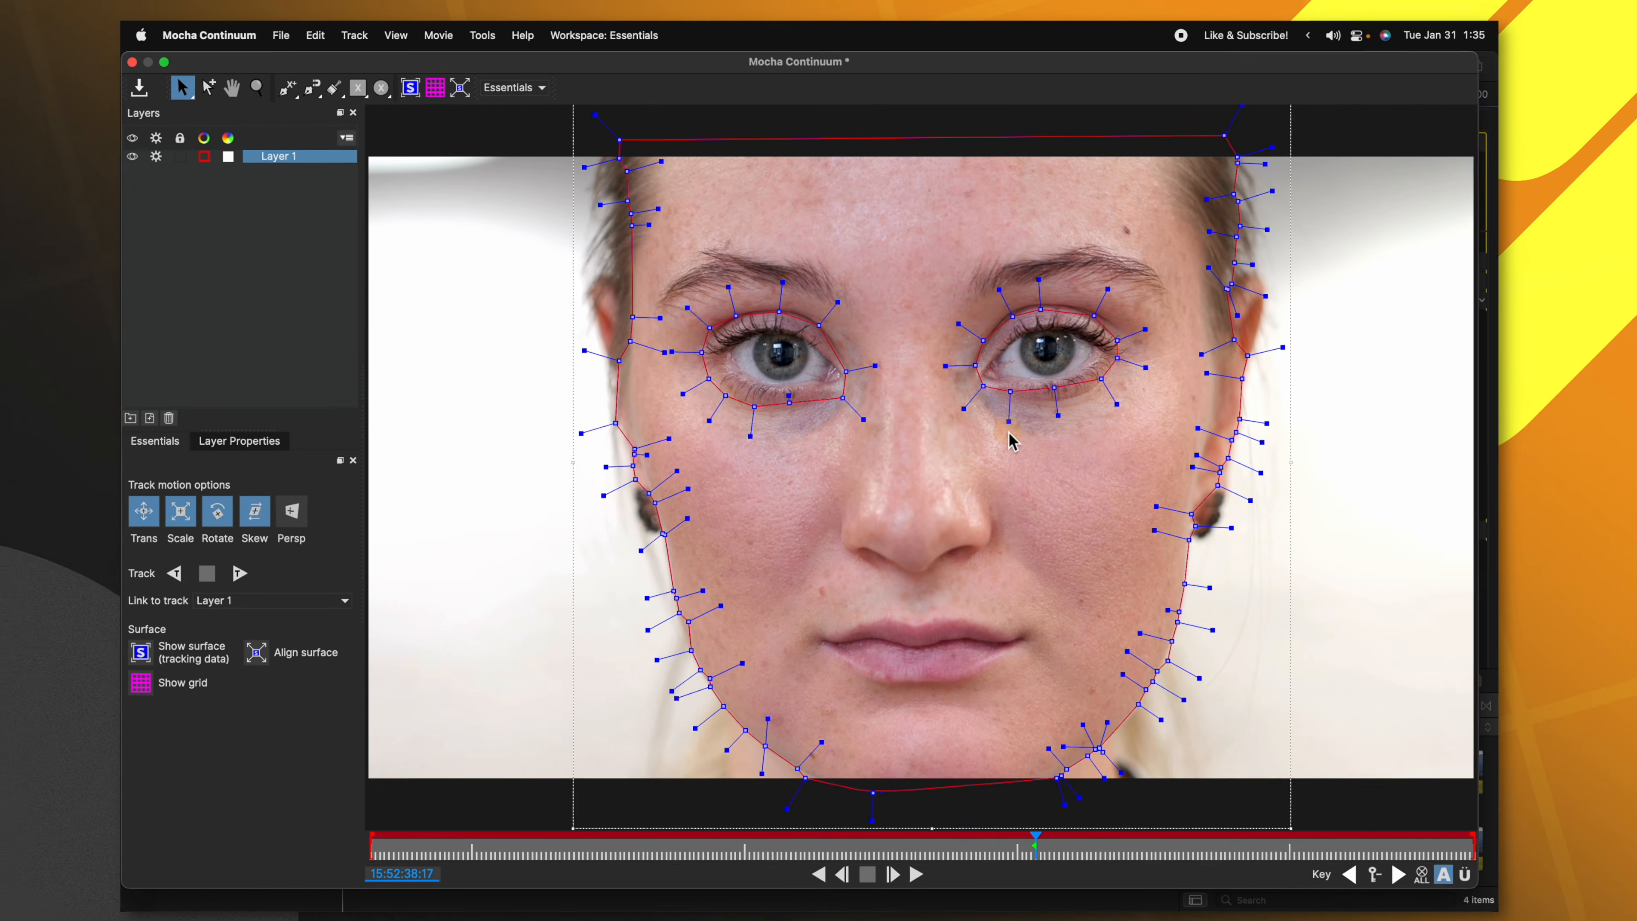
pyautogui.hotkey('alt', '1')
pyautogui.hotkey('alt', '1')
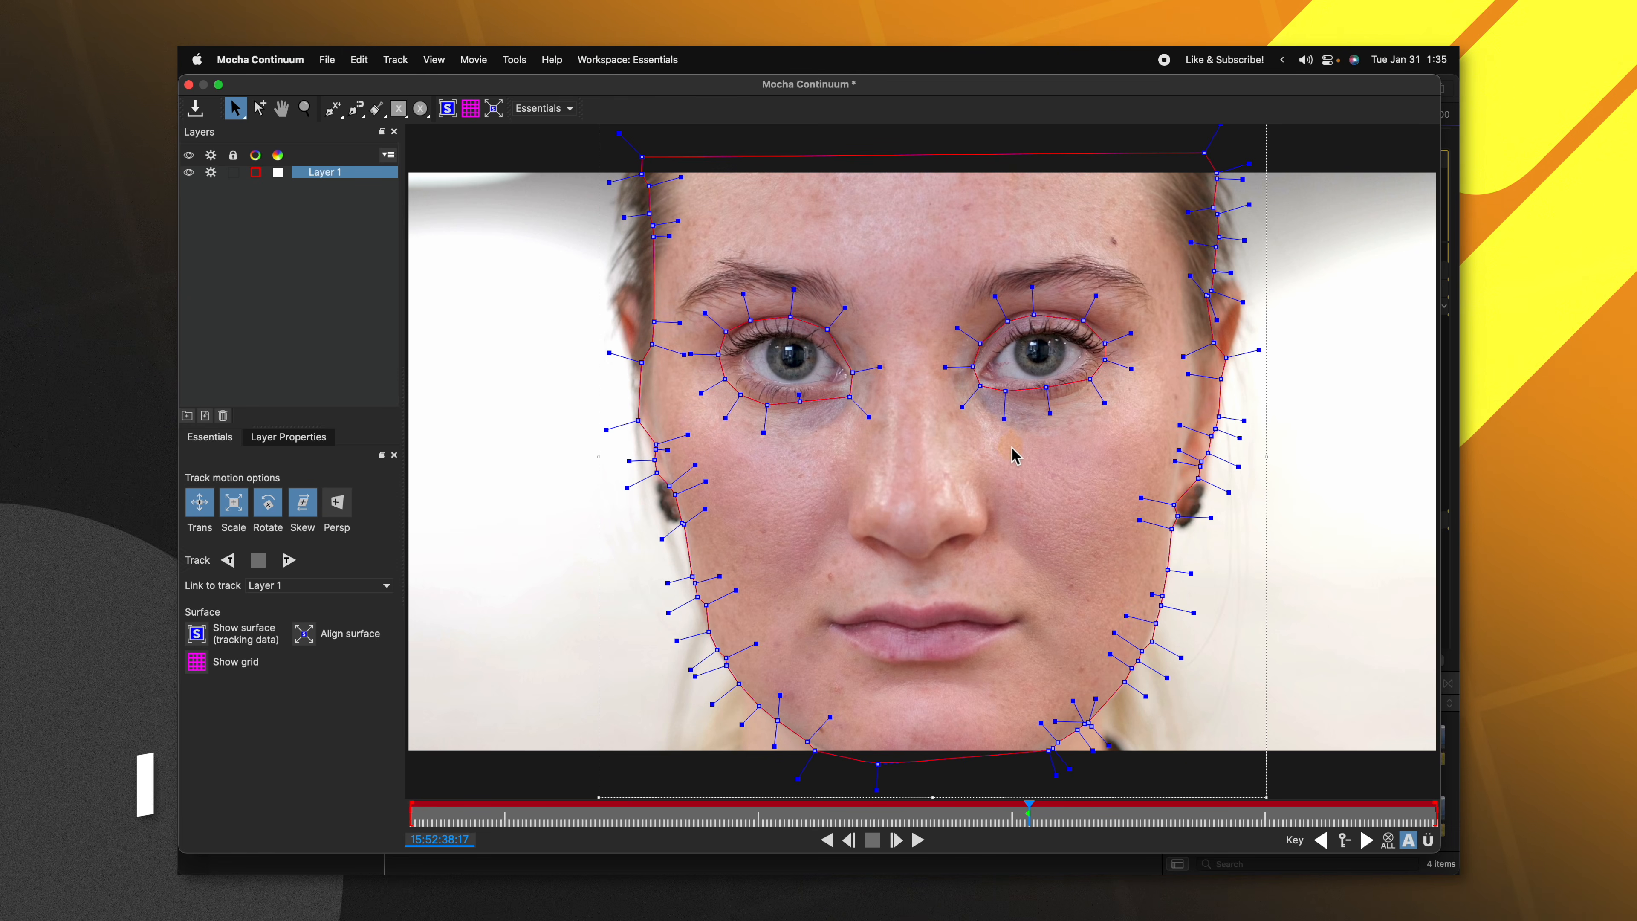
pyautogui.hotkey('alt', '1')
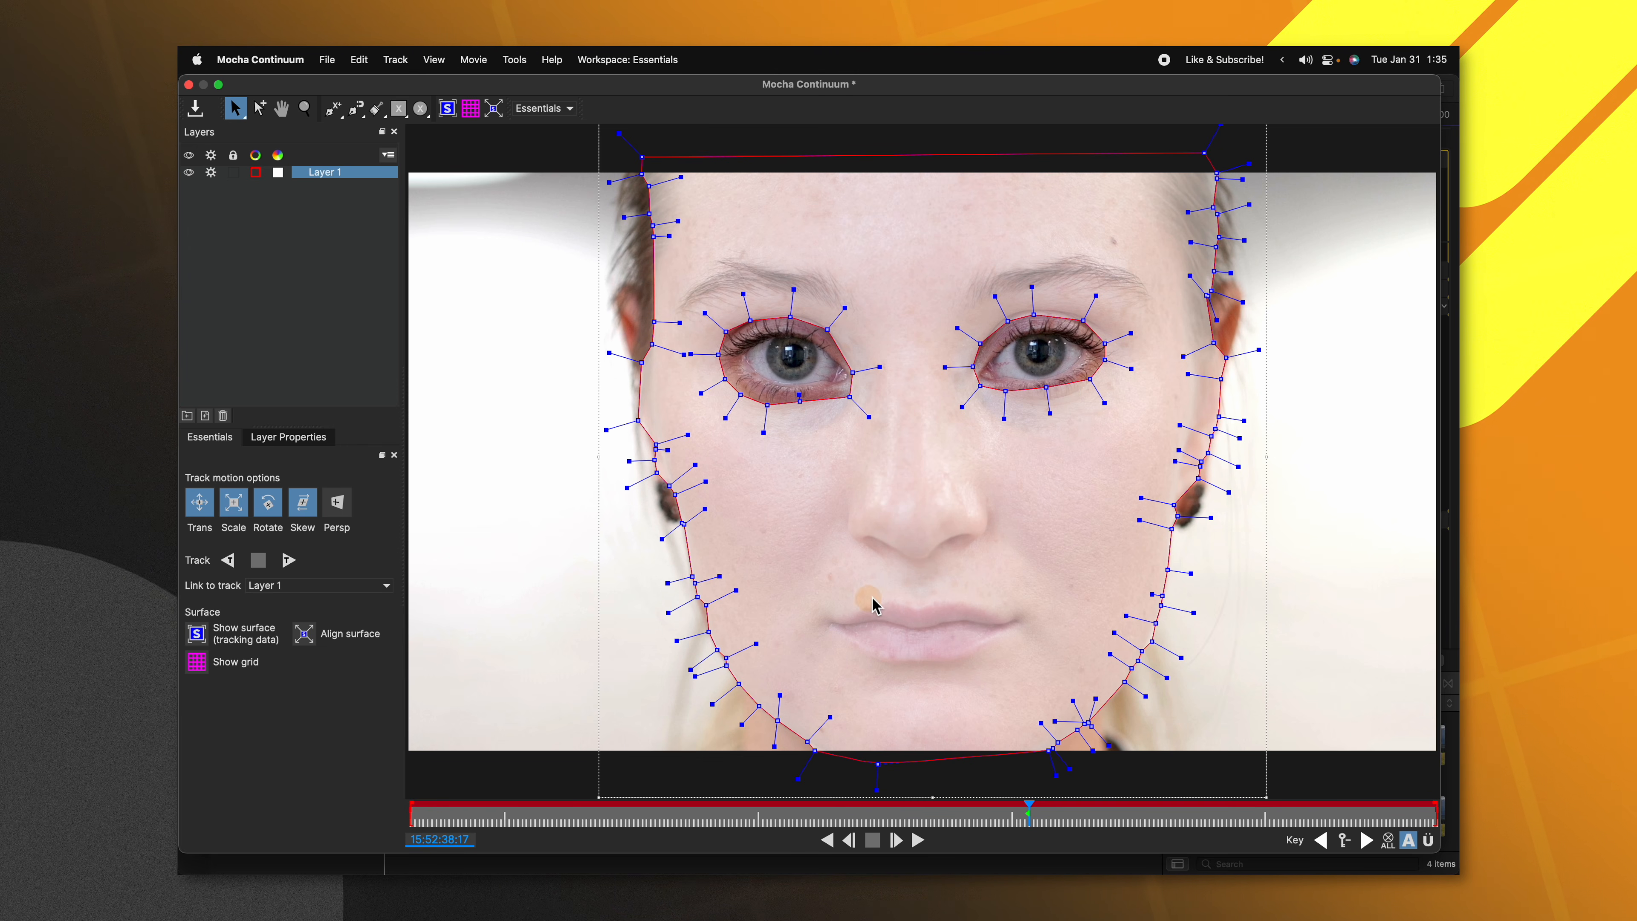
pyautogui.hotkey('alt', '1')
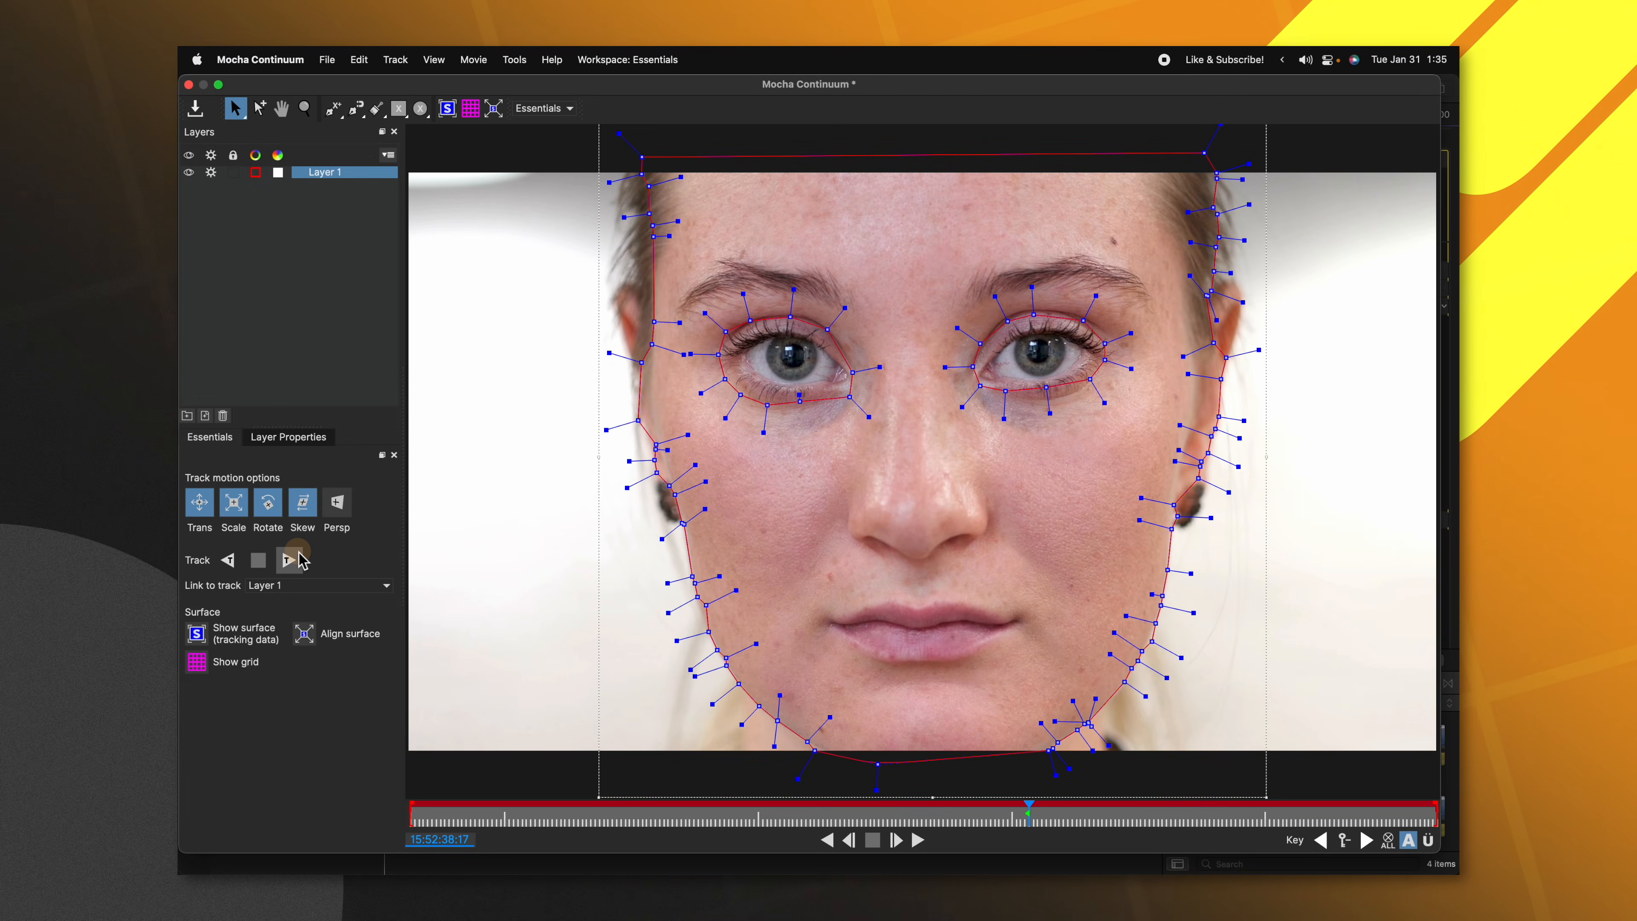
# Step: Track Layer 1 forward and backward through the whole clip, save the mask and return to Final Cut Pro
pyautogui.click(297, 554)
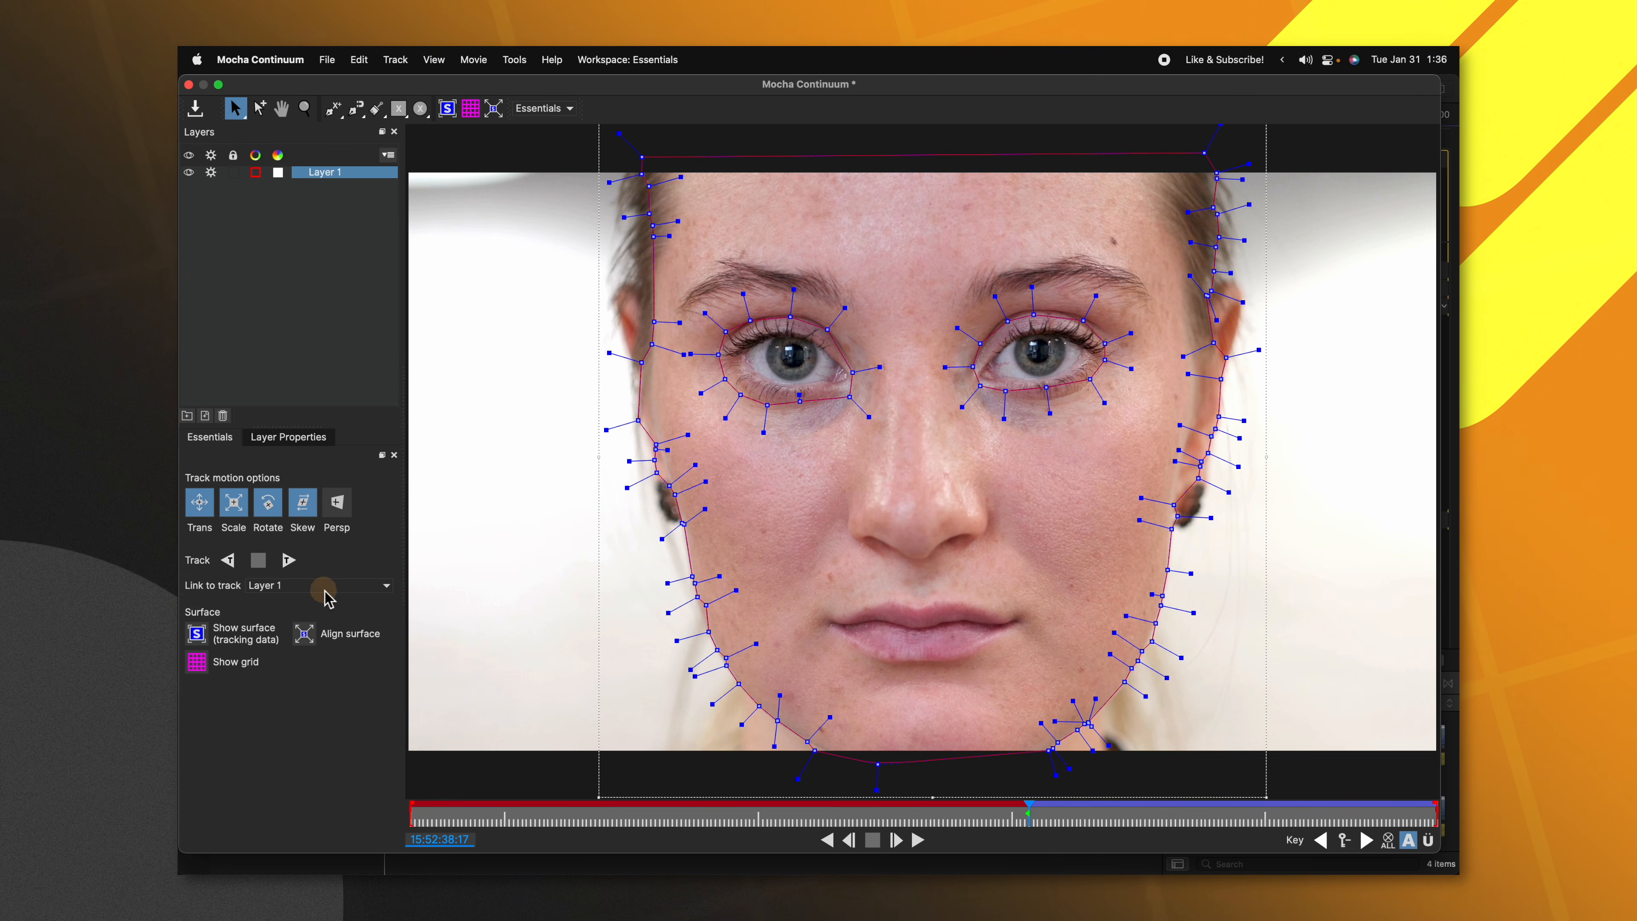
pyautogui.click(228, 559)
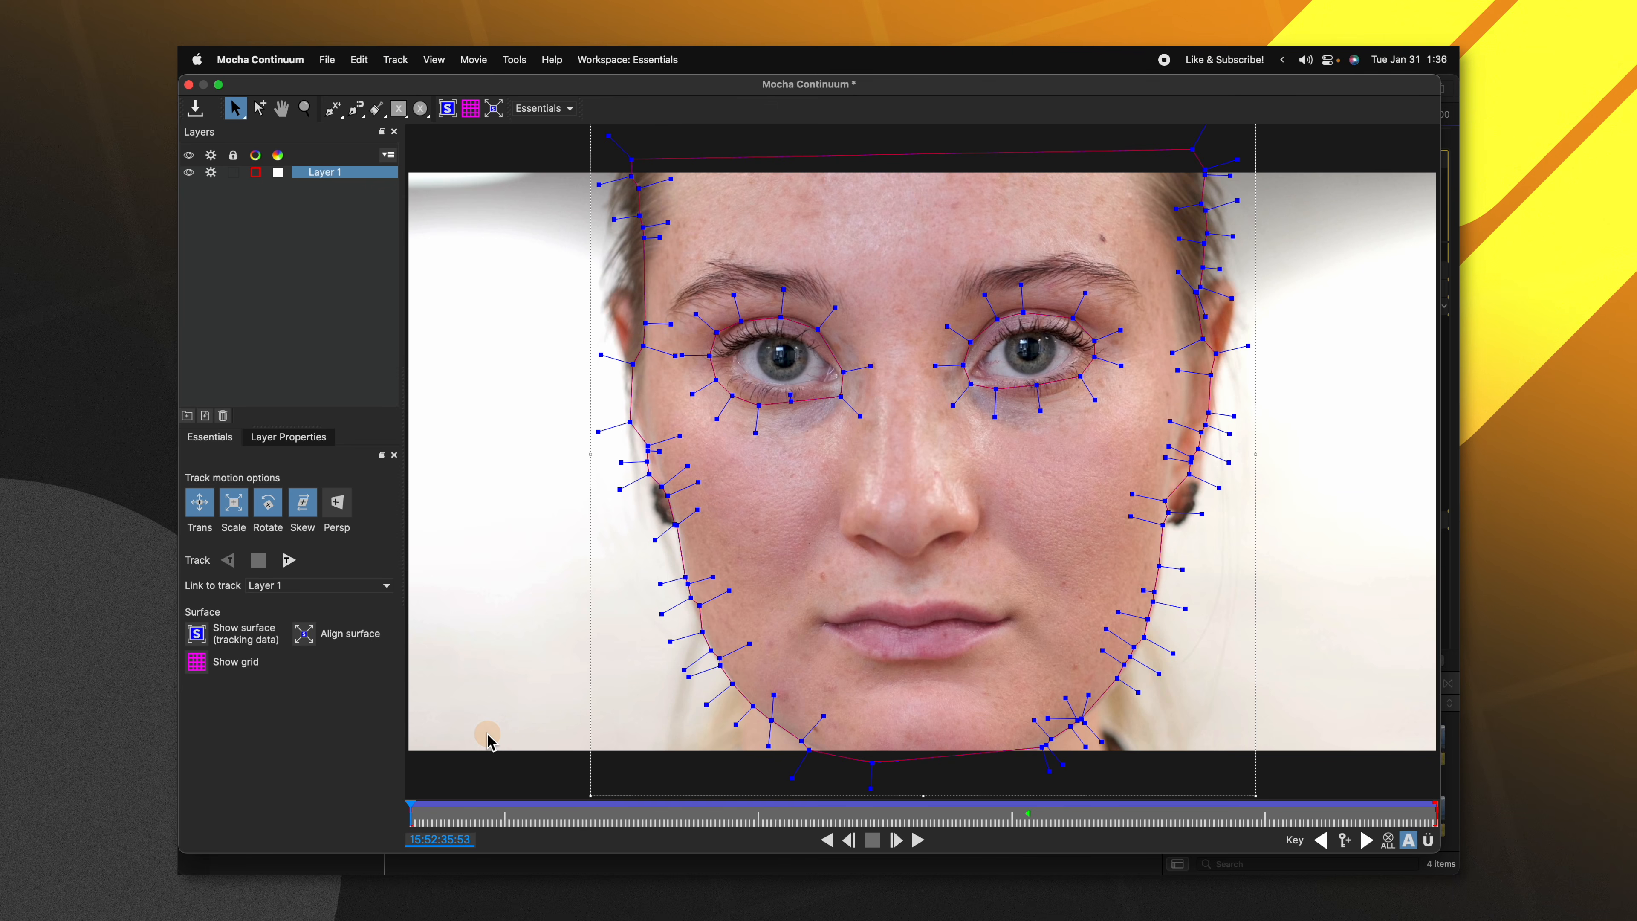
pyautogui.moveTo(517, 806); pyautogui.dragTo(380, 729)
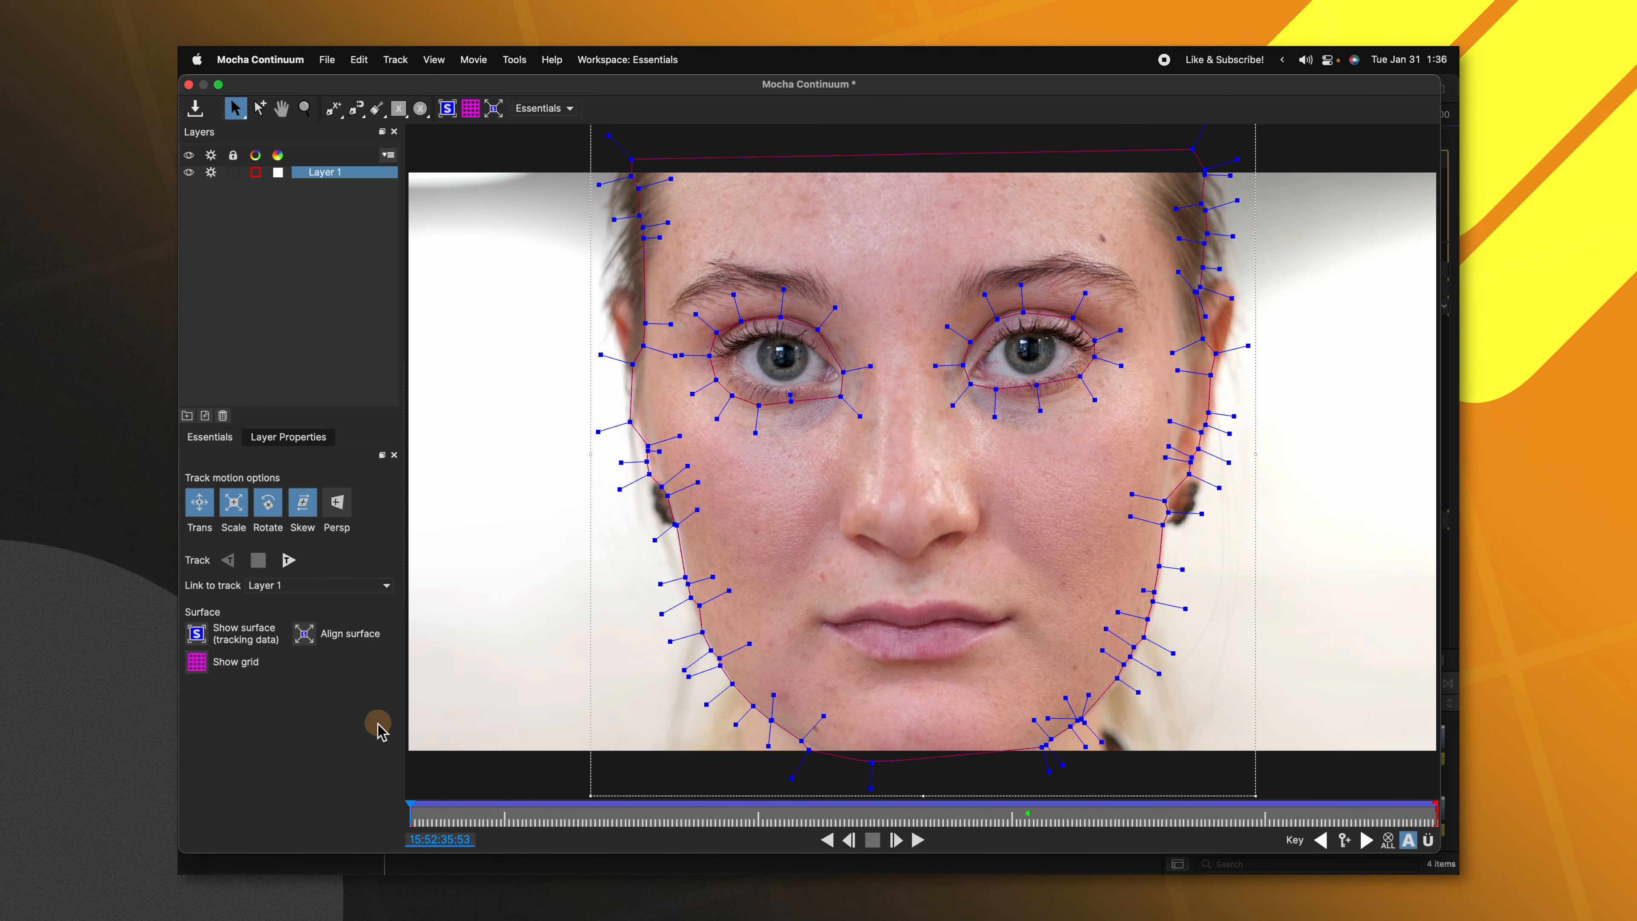
pyautogui.click(195, 109)
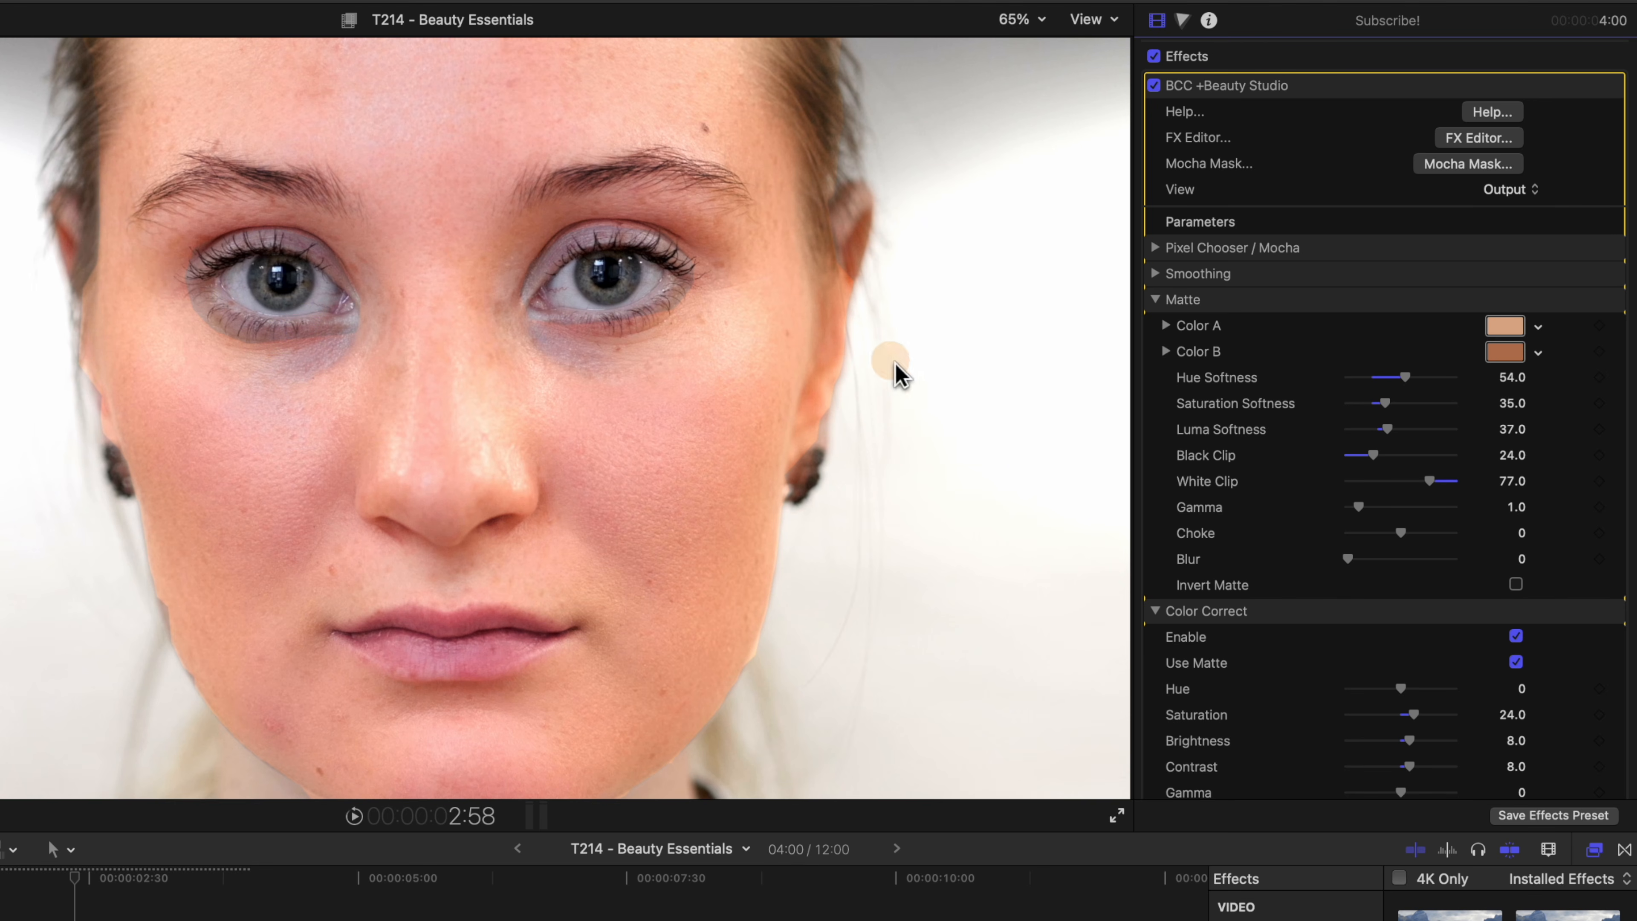
# Step: Expand the Mask settings under Pixel Chooser / Mocha and adjust the face mask to refine its edge
pyautogui.click(1157, 248)
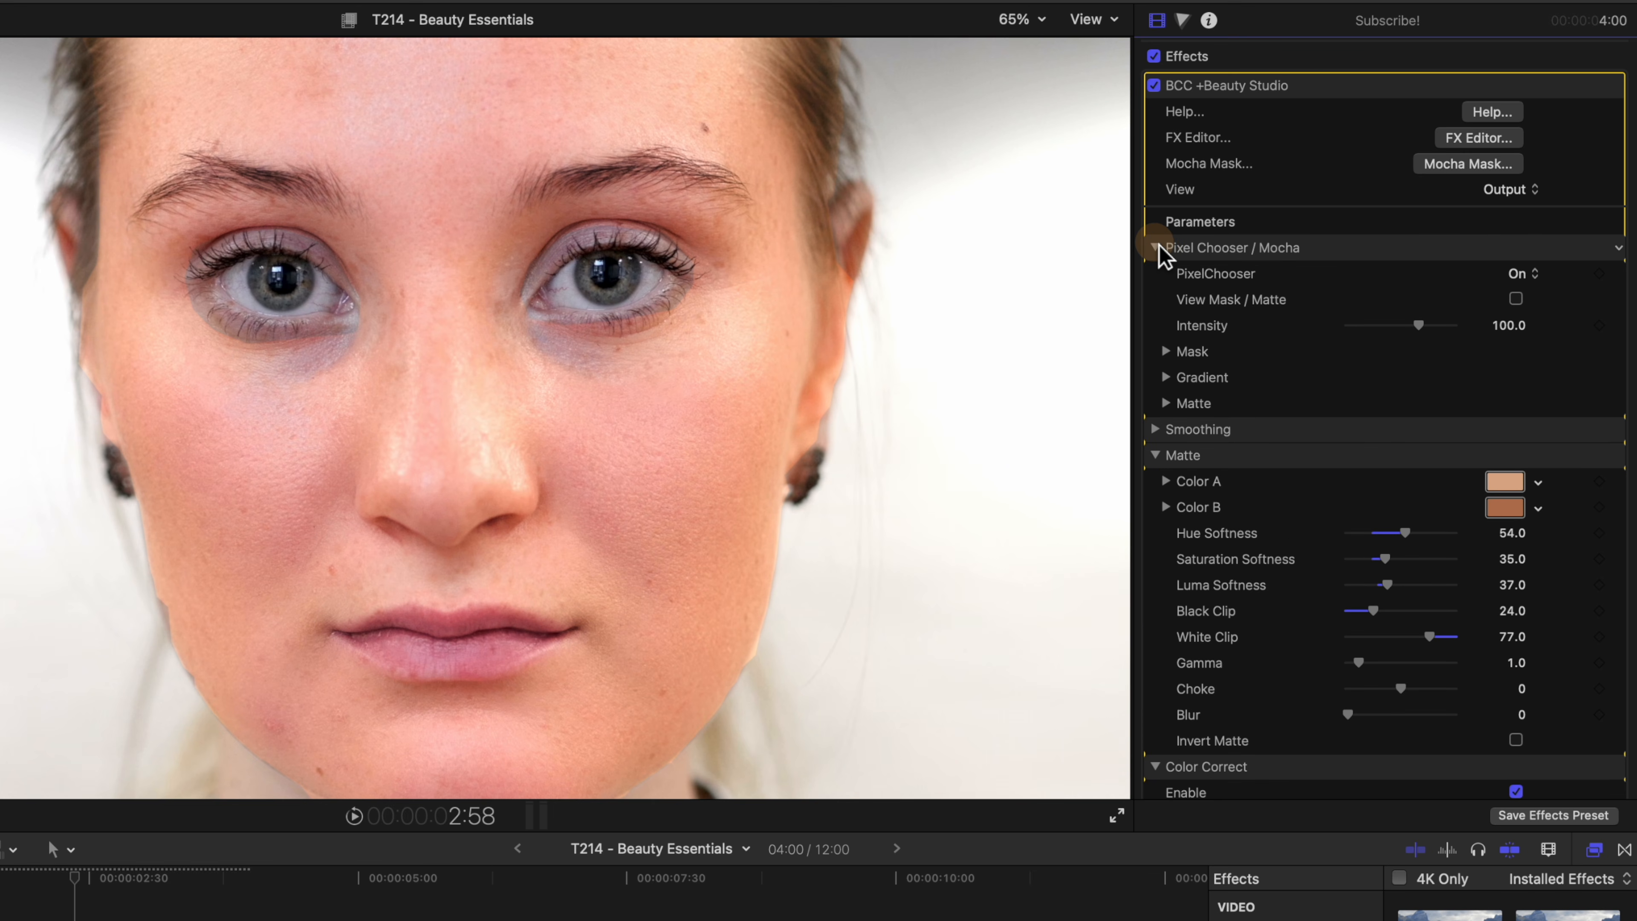
pyautogui.click(1168, 351)
pyautogui.click(1334, 454)
pyautogui.moveTo(1336, 458)
pyautogui.mouseDown()
pyautogui.moveTo(1383, 467)
pyautogui.moveTo(1360, 463)
pyautogui.mouseUp()
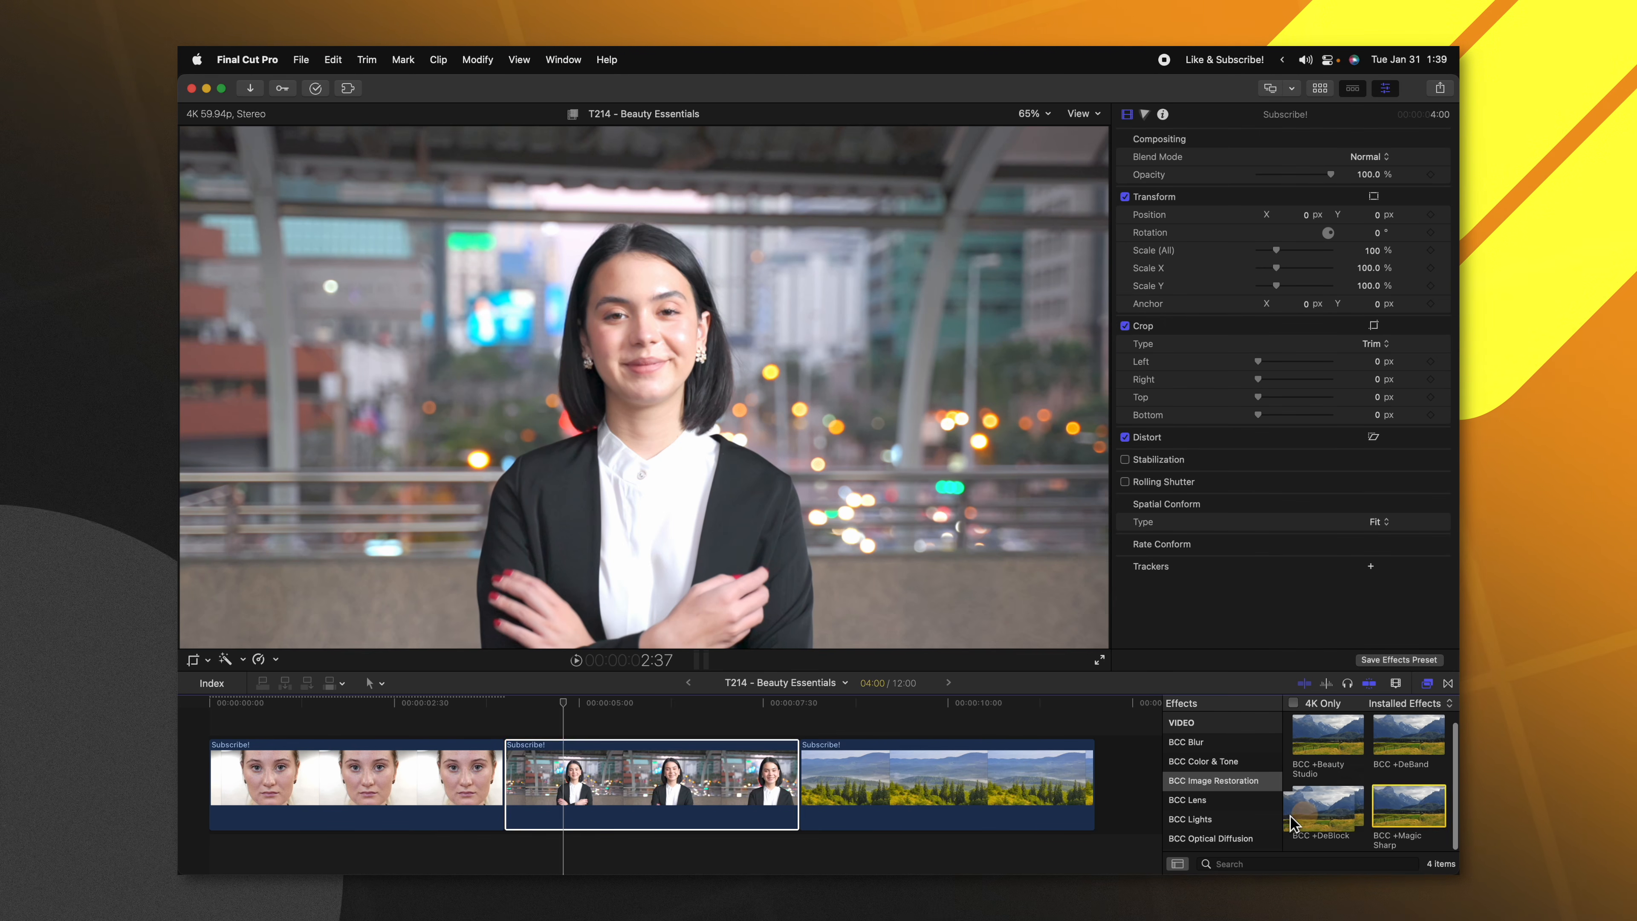
# Step: Apply BCC +Magic Sharp to the second clip and compare the image with the effect off and on at 7:06
pyautogui.moveTo(1290, 815); pyautogui.dragTo(570, 787)
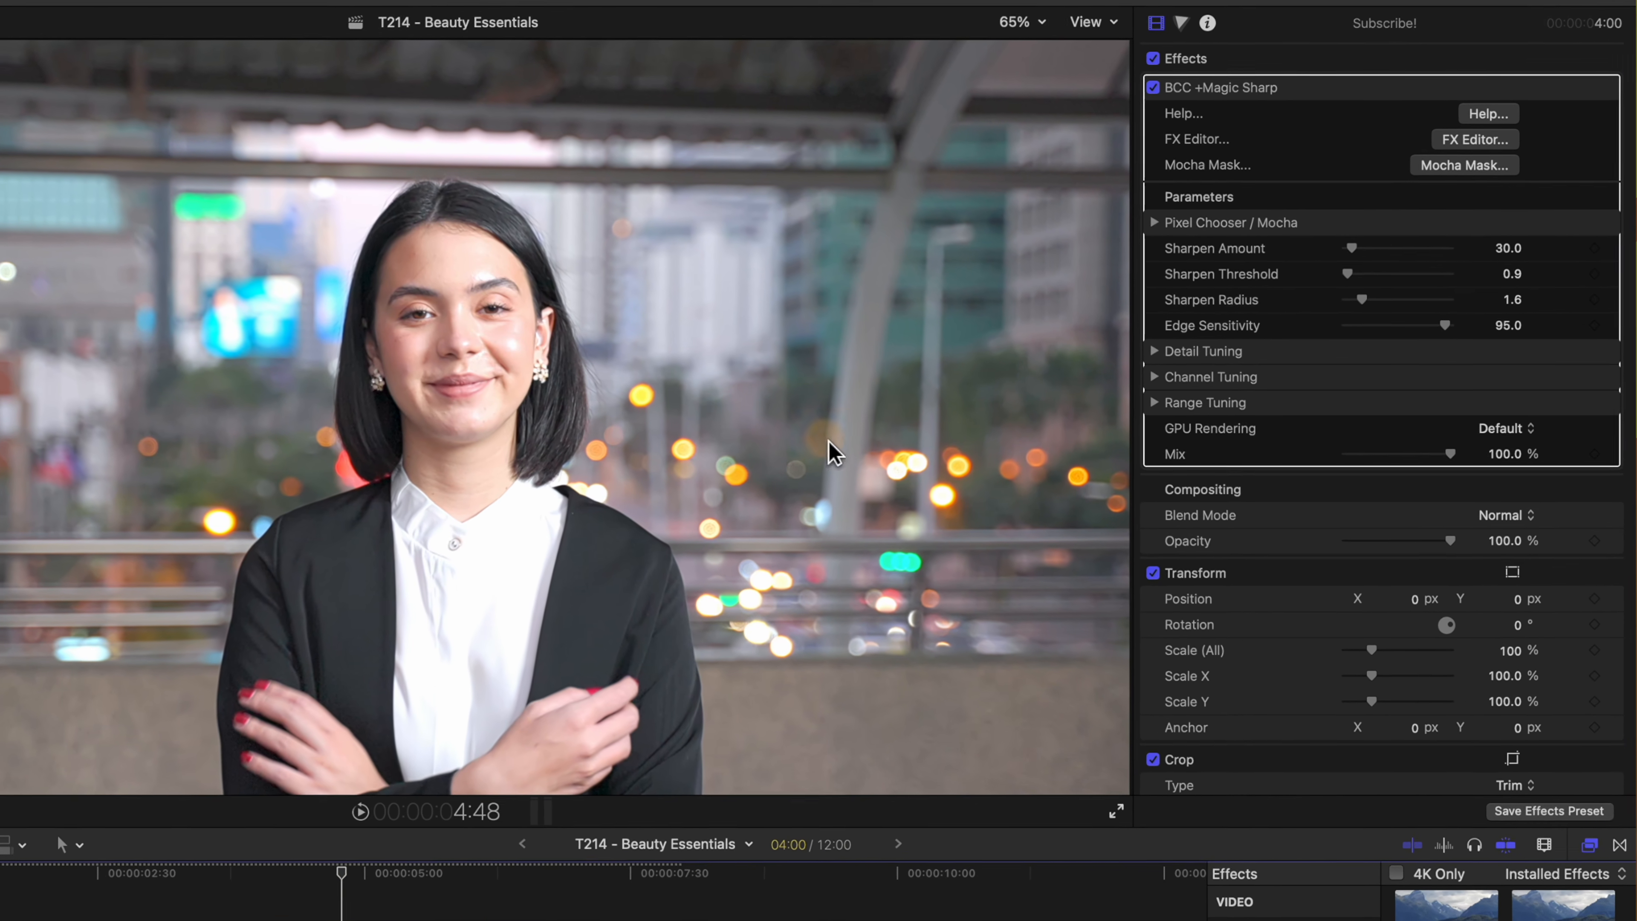
pyautogui.moveTo(341, 882); pyautogui.dragTo(593, 900)
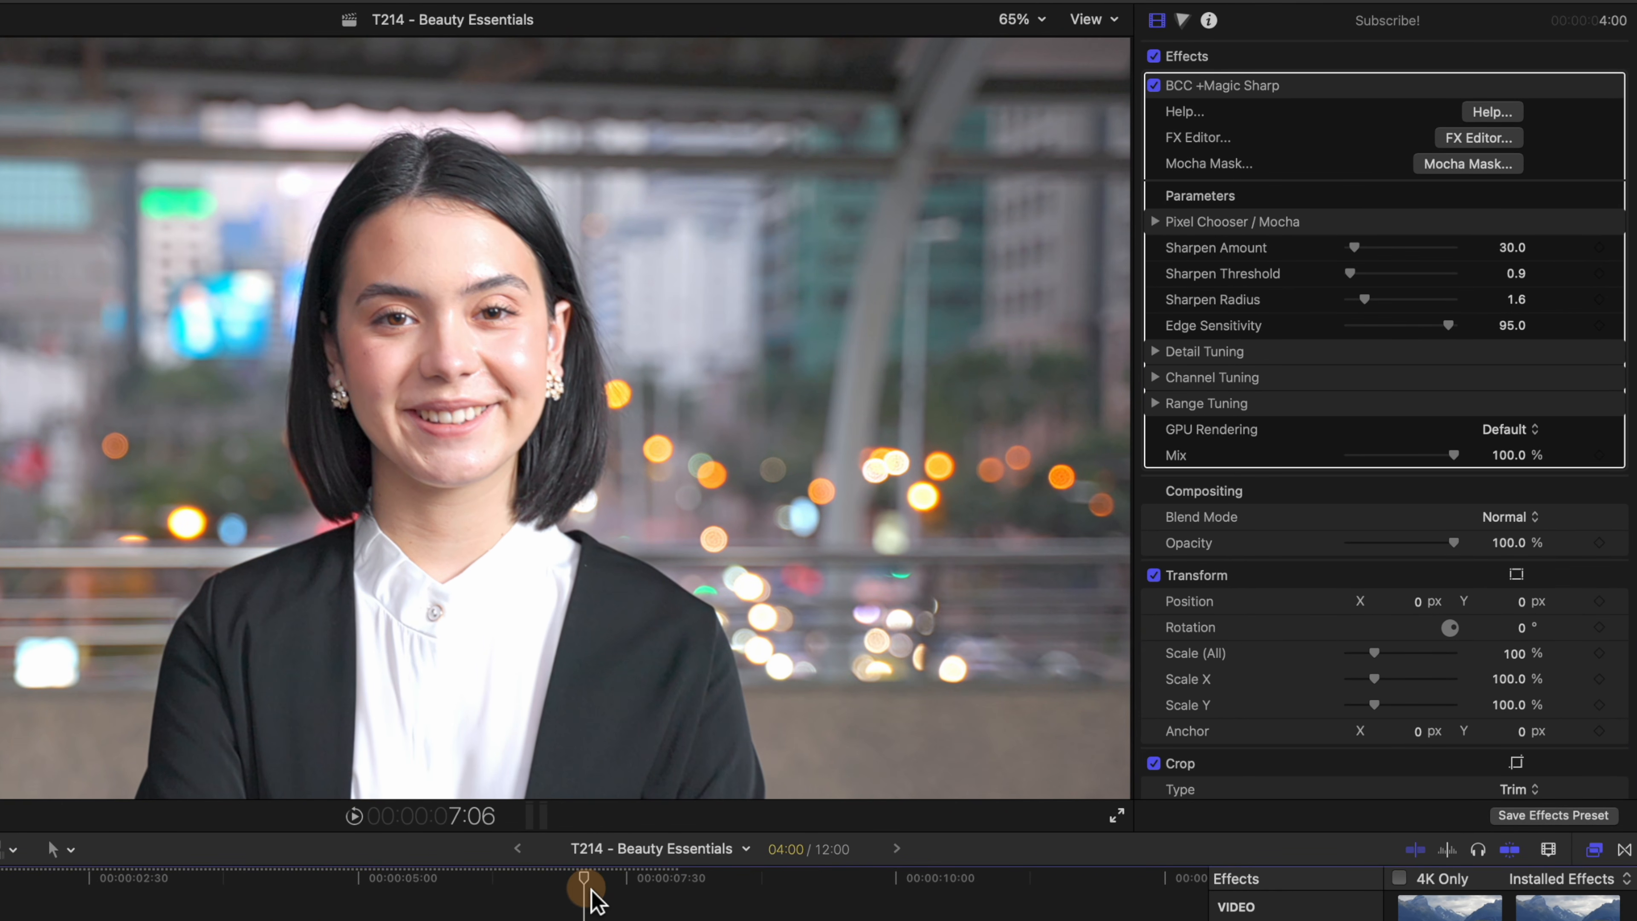
pyautogui.click(1153, 86)
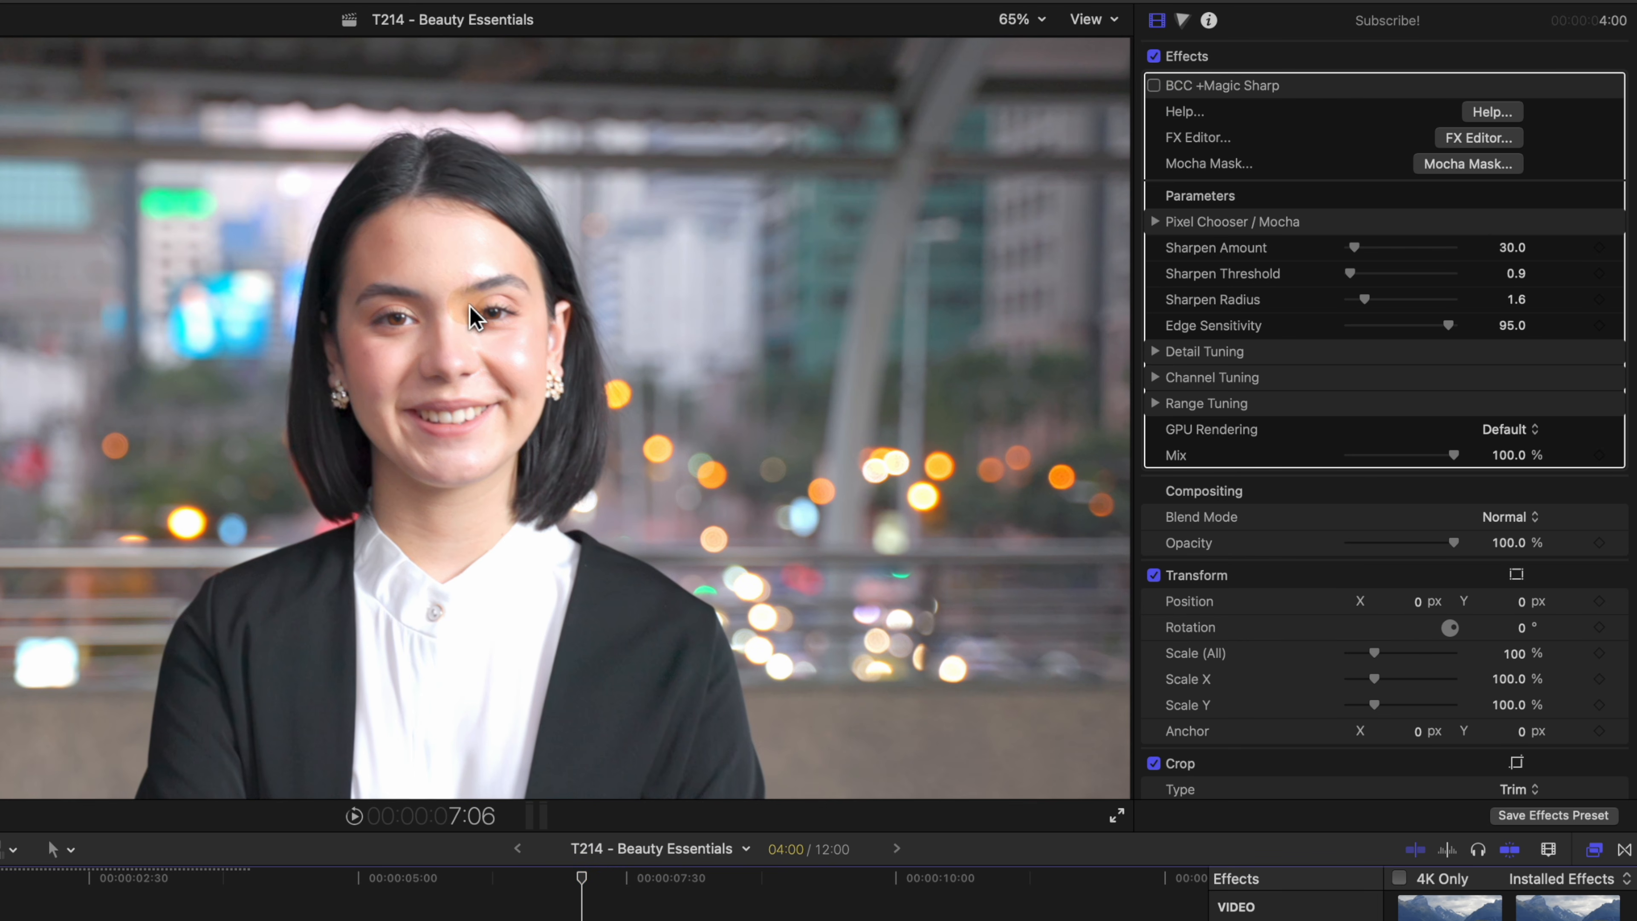
pyautogui.click(1157, 87)
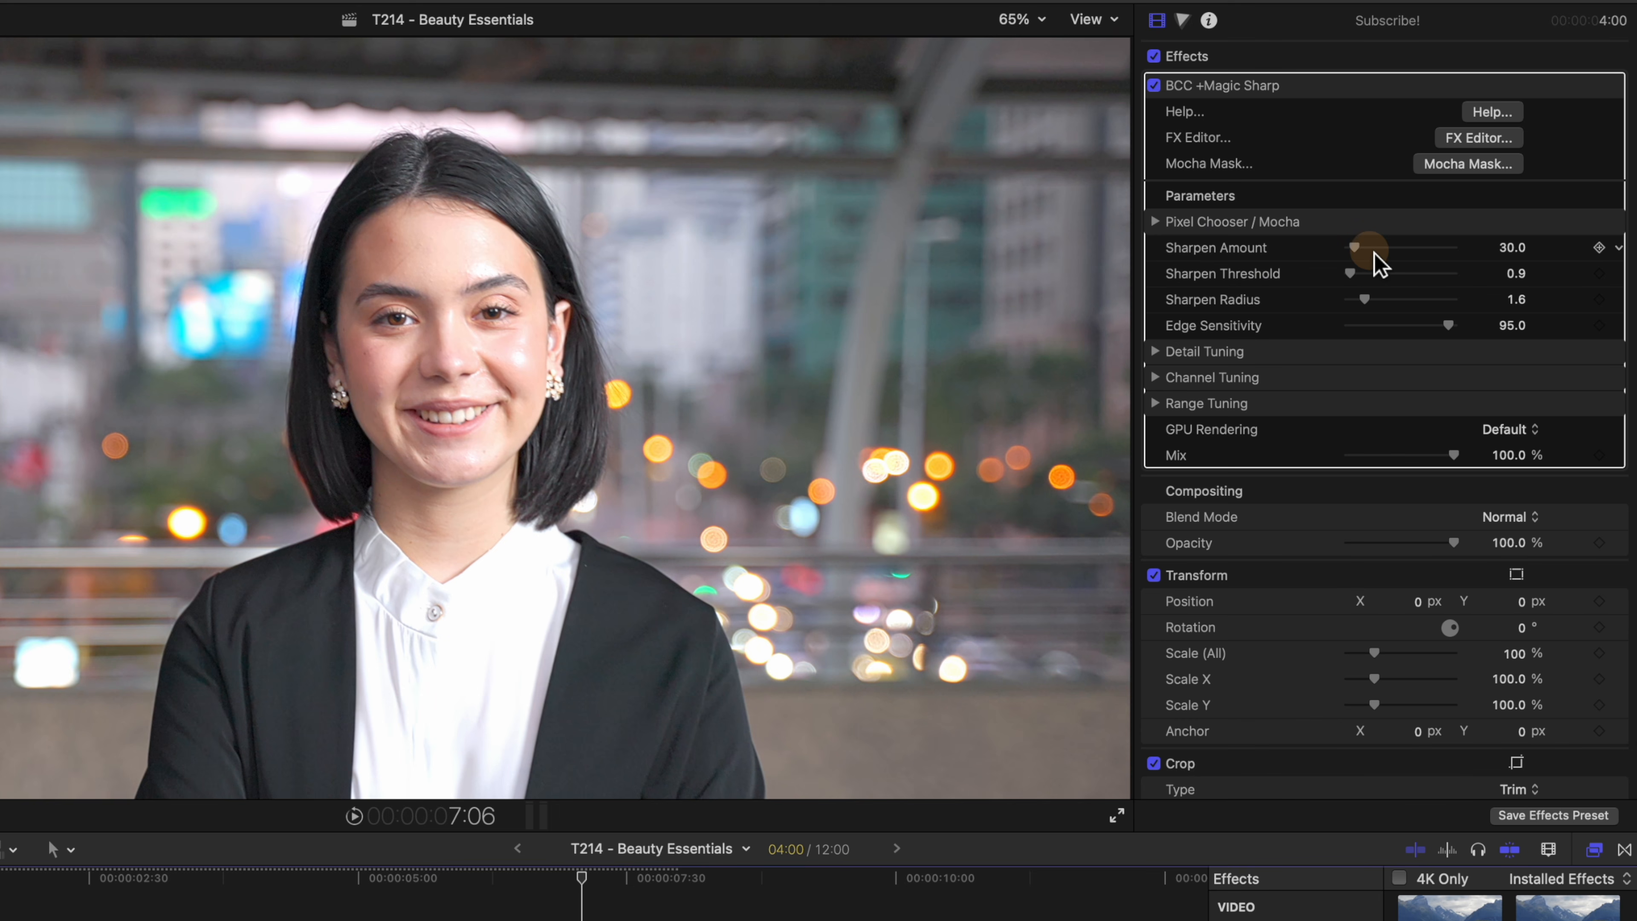
# Step: Expand the Detail Tuning settings of BCC +Magic Sharp, set Small Sharpen to 500 and toggle Small Pass on and off
pyautogui.moveTo(1381, 273); pyautogui.dragTo(1414, 303)
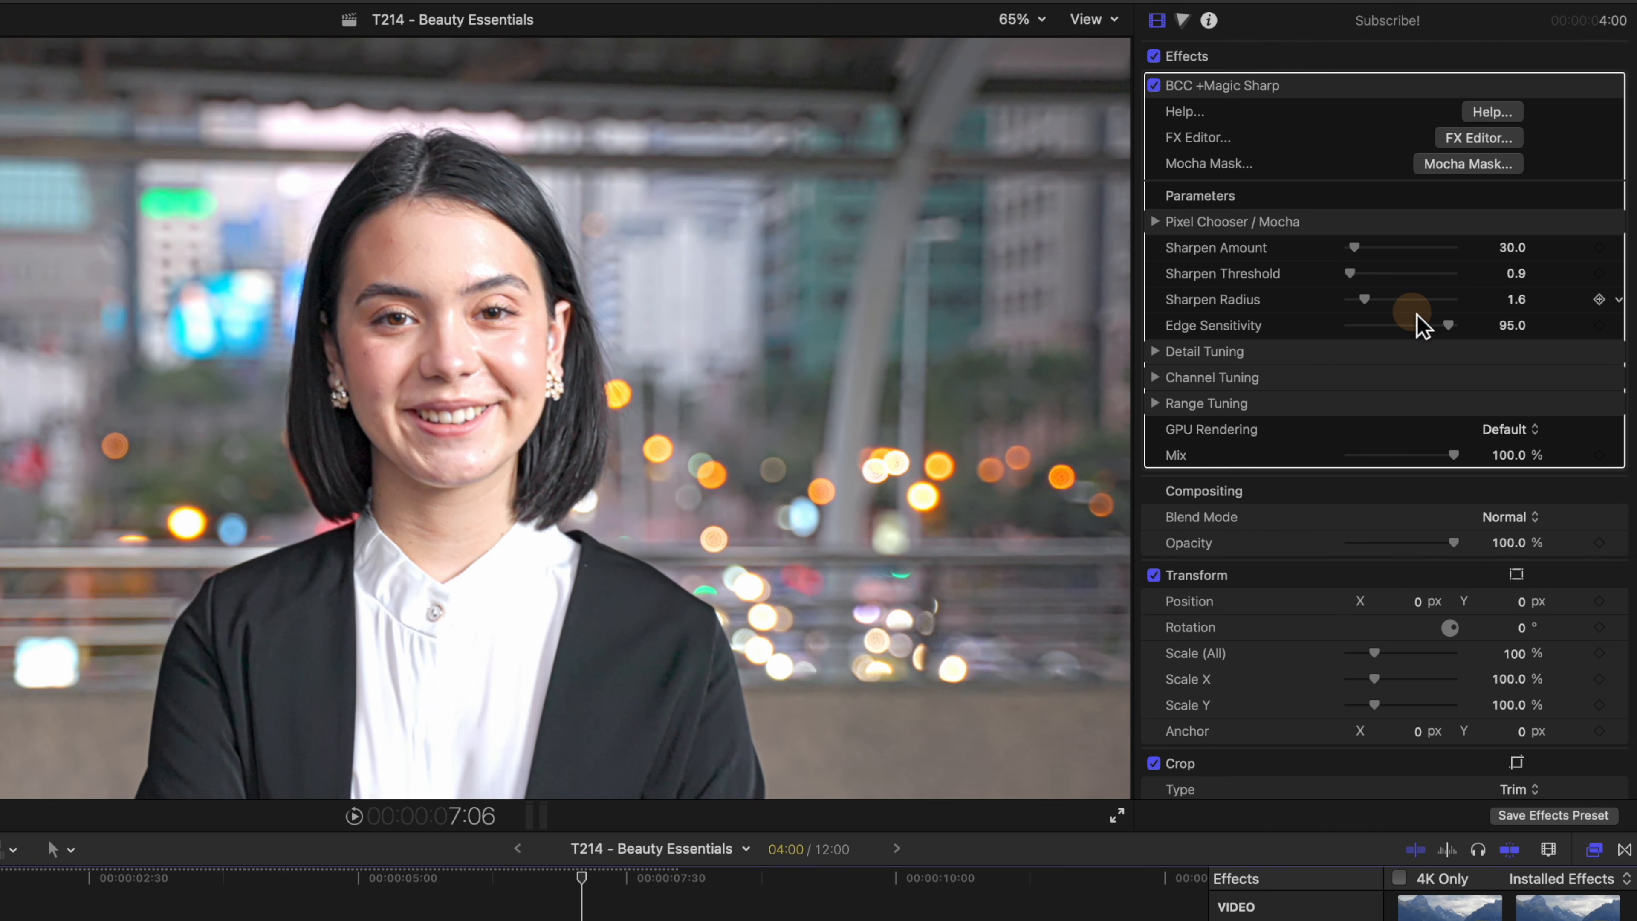
pyautogui.scroll(-1, 1318, 329)
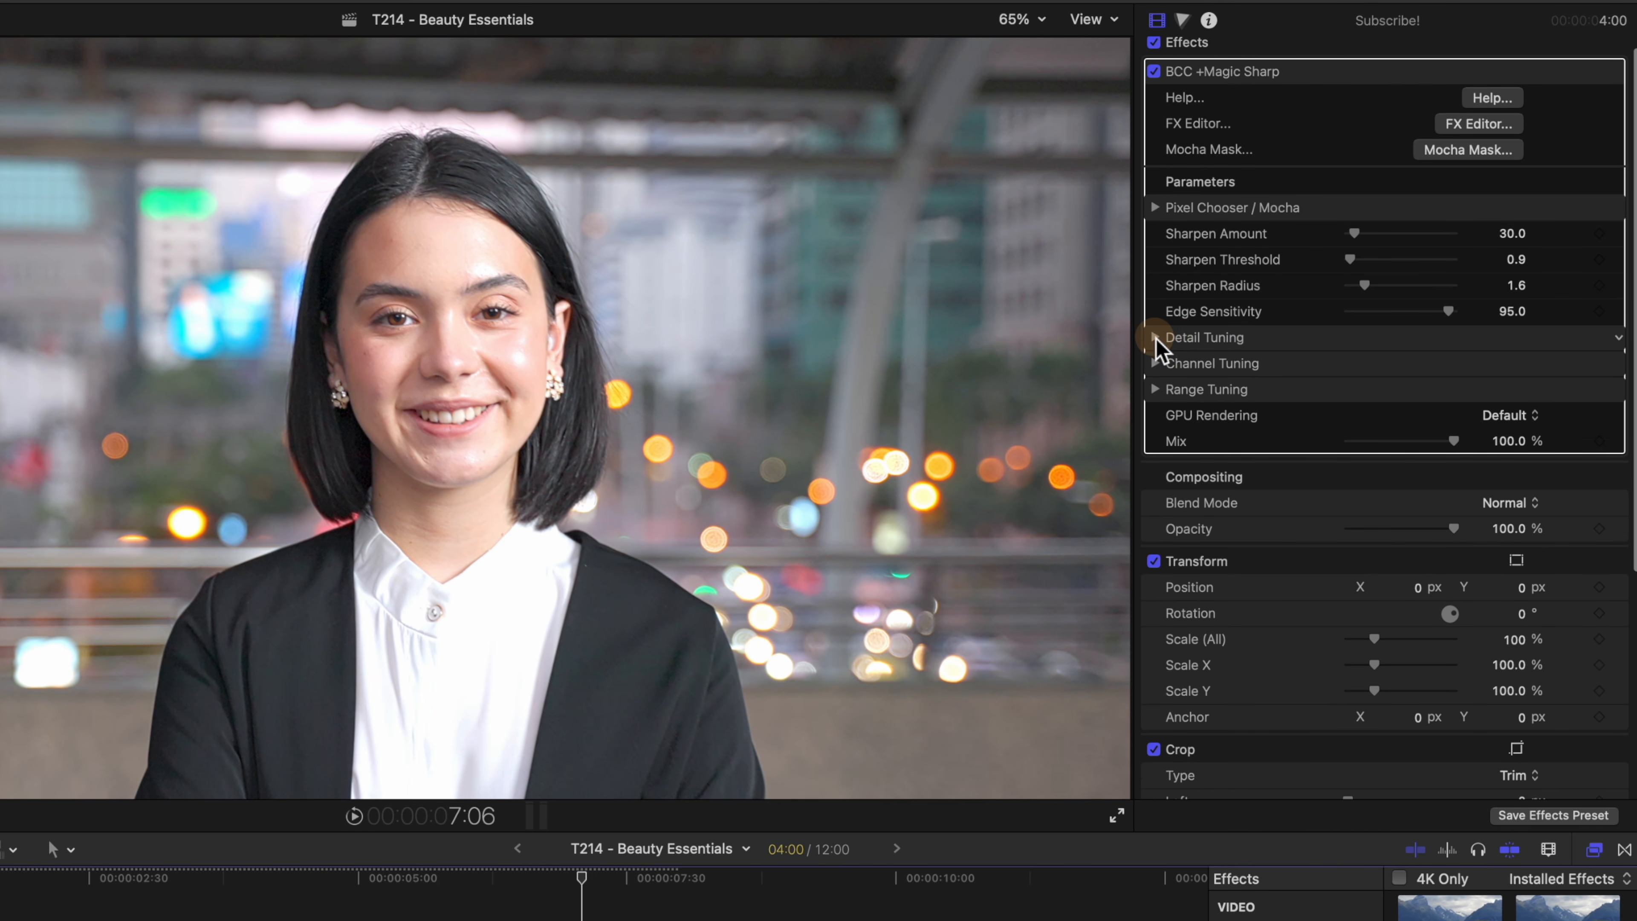
pyautogui.click(1157, 338)
pyautogui.scroll(-2, 1199, 342)
pyautogui.scroll(-1, 1260, 361)
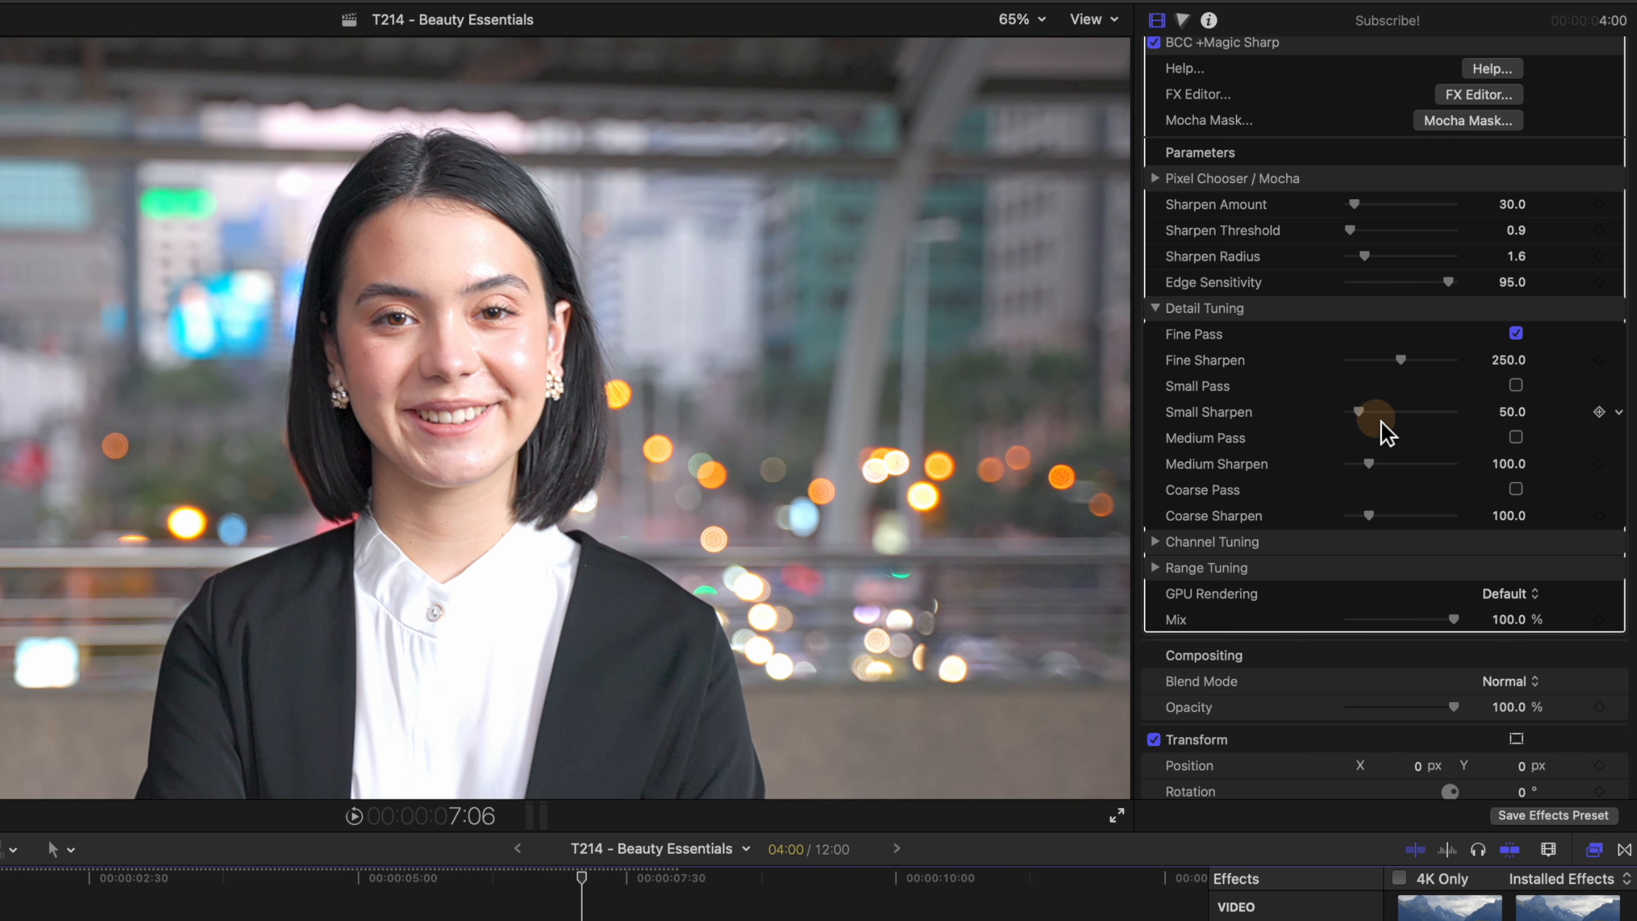
pyautogui.moveTo(1425, 412); pyautogui.dragTo(1491, 413)
pyautogui.click(1517, 386)
pyautogui.click(1516, 386)
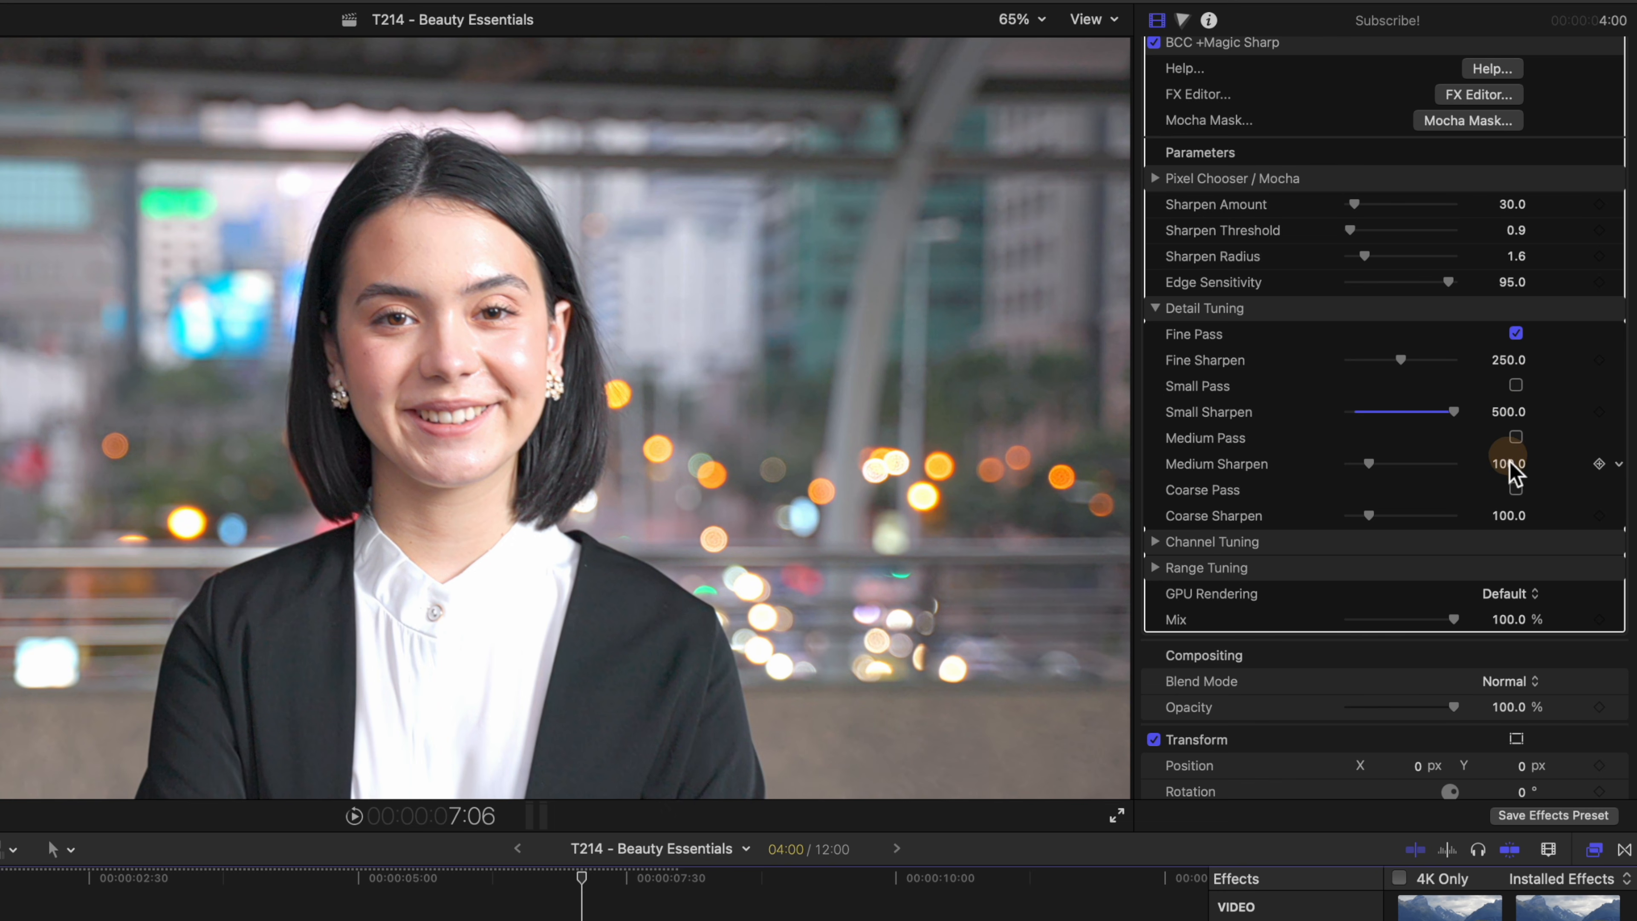
# Step: Set Medium Sharpen and Coarse Sharpen to 500 and try their passes, leaving Medium Pass and Coarse Pass off
pyautogui.moveTo(1429, 476); pyautogui.dragTo(1491, 464)
pyautogui.click(1516, 438)
pyautogui.click(1516, 489)
pyautogui.moveTo(1451, 512); pyautogui.dragTo(1473, 516)
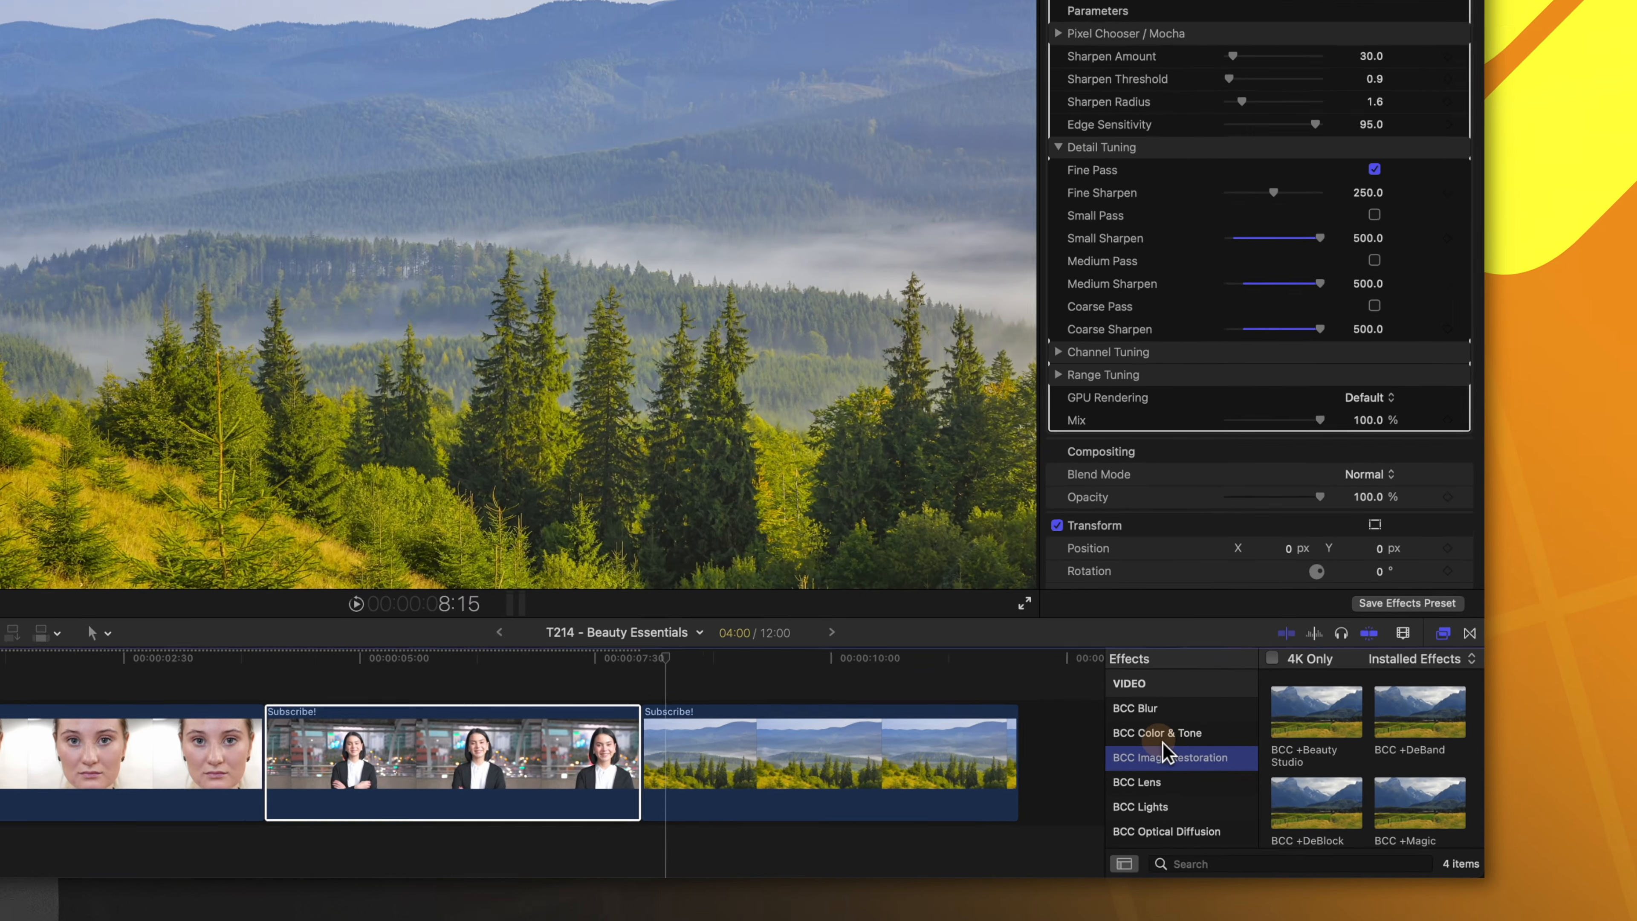
# Step: Apply BCC +DeFog from BCC Color & Tone to the third clip and set Min Depth to 57 and Max Depth to 76
pyautogui.click(1229, 777)
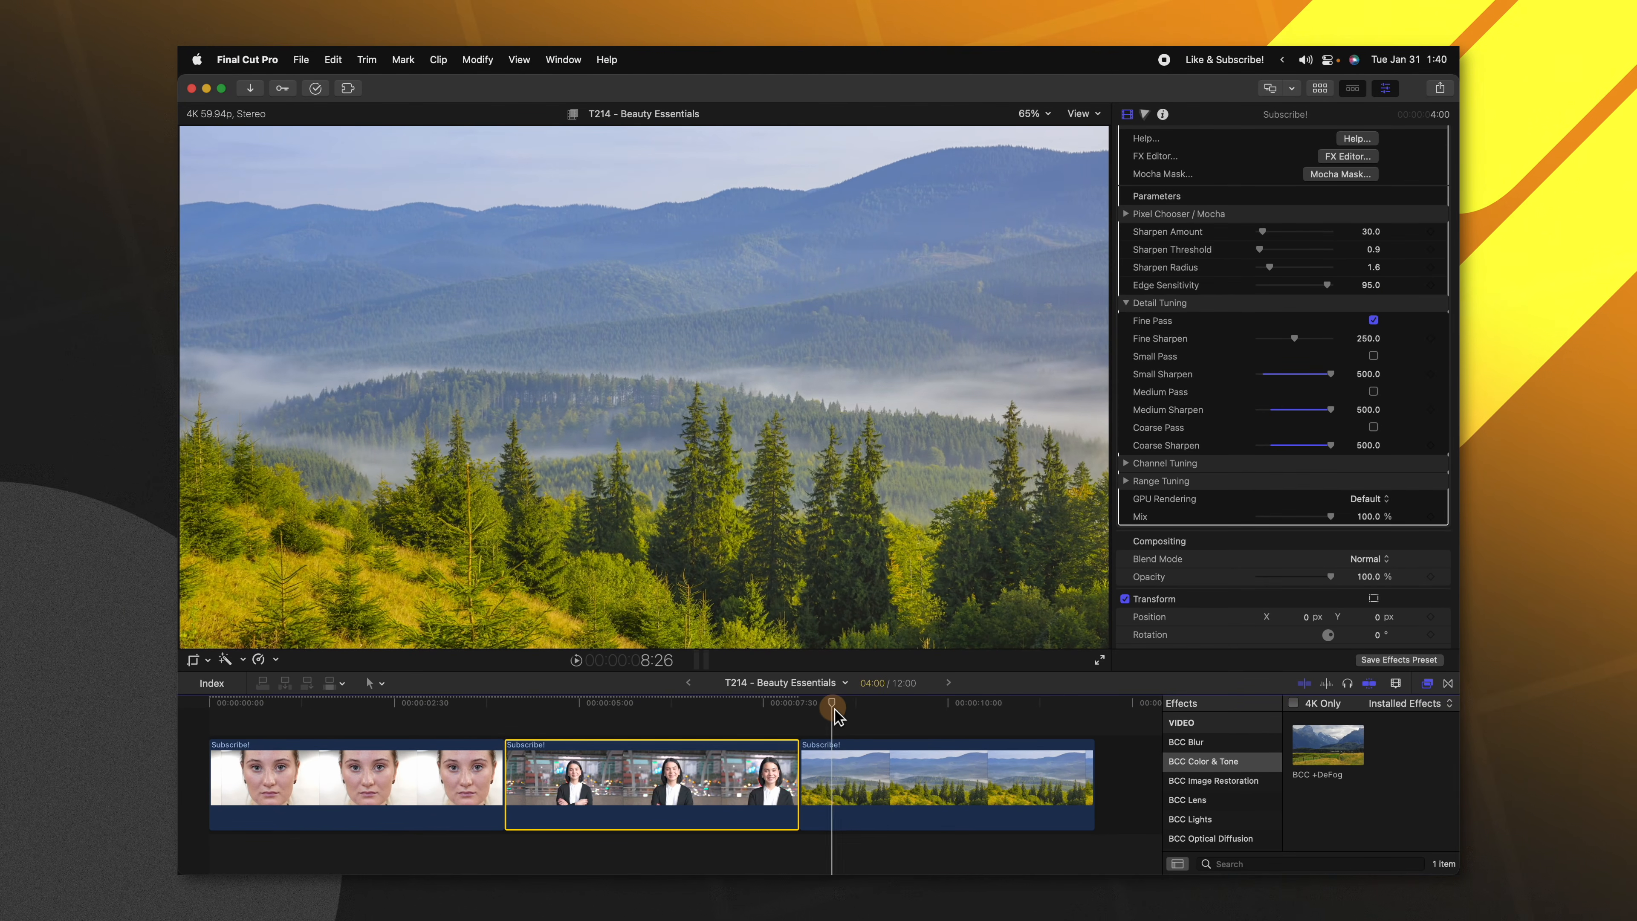
pyautogui.moveTo(834, 708); pyautogui.dragTo(885, 709)
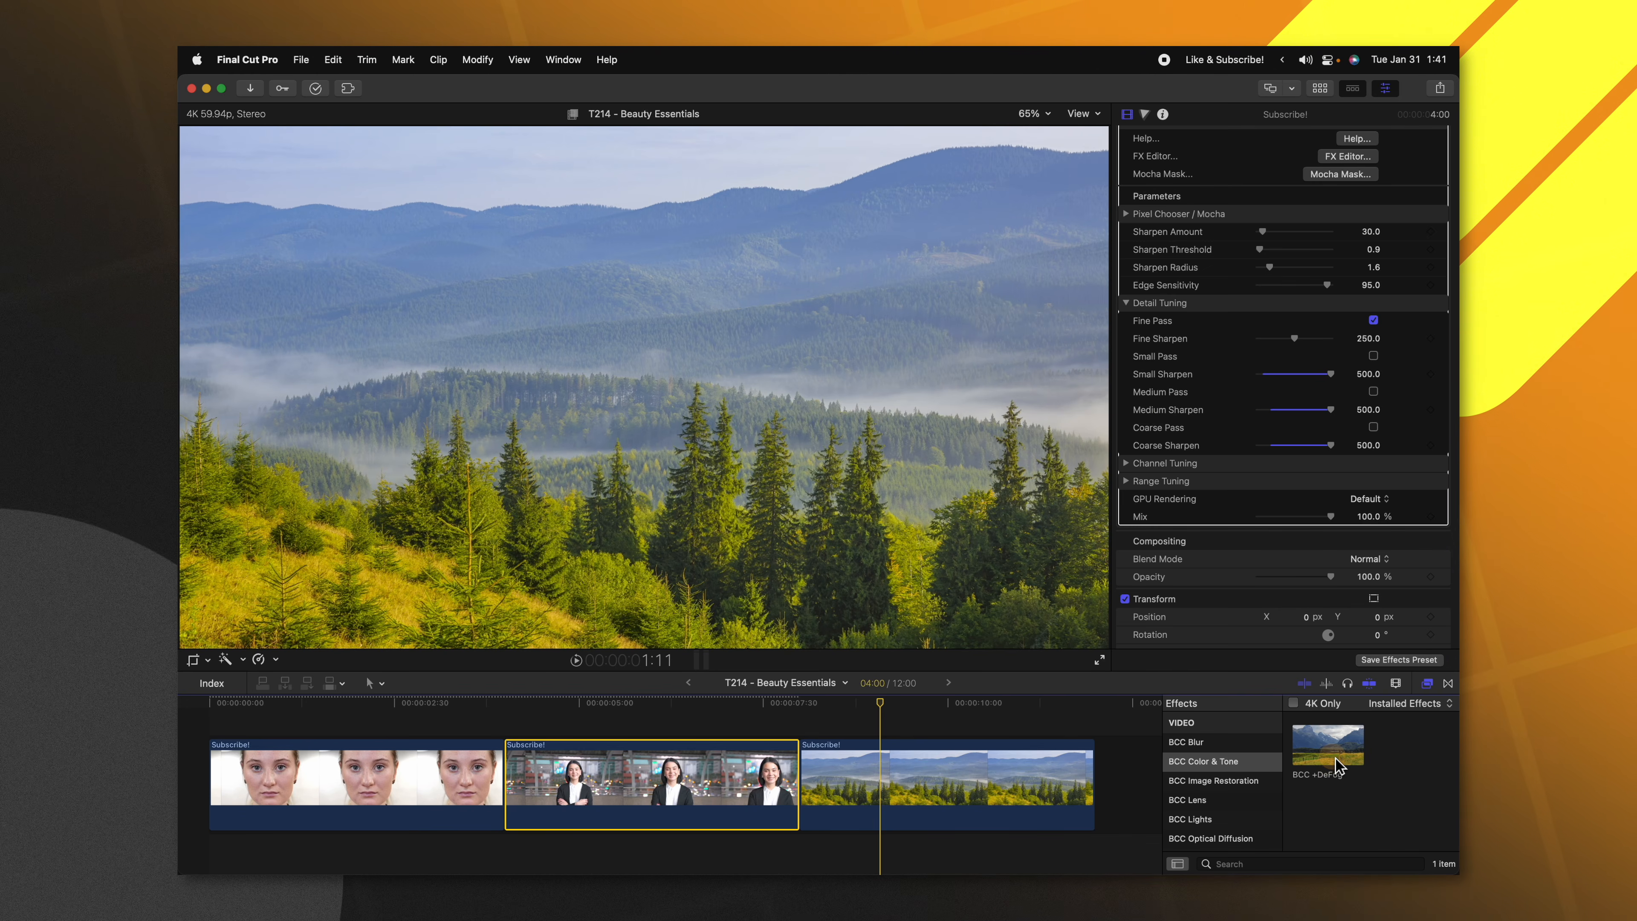
pyautogui.moveTo(1331, 767); pyautogui.dragTo(957, 765)
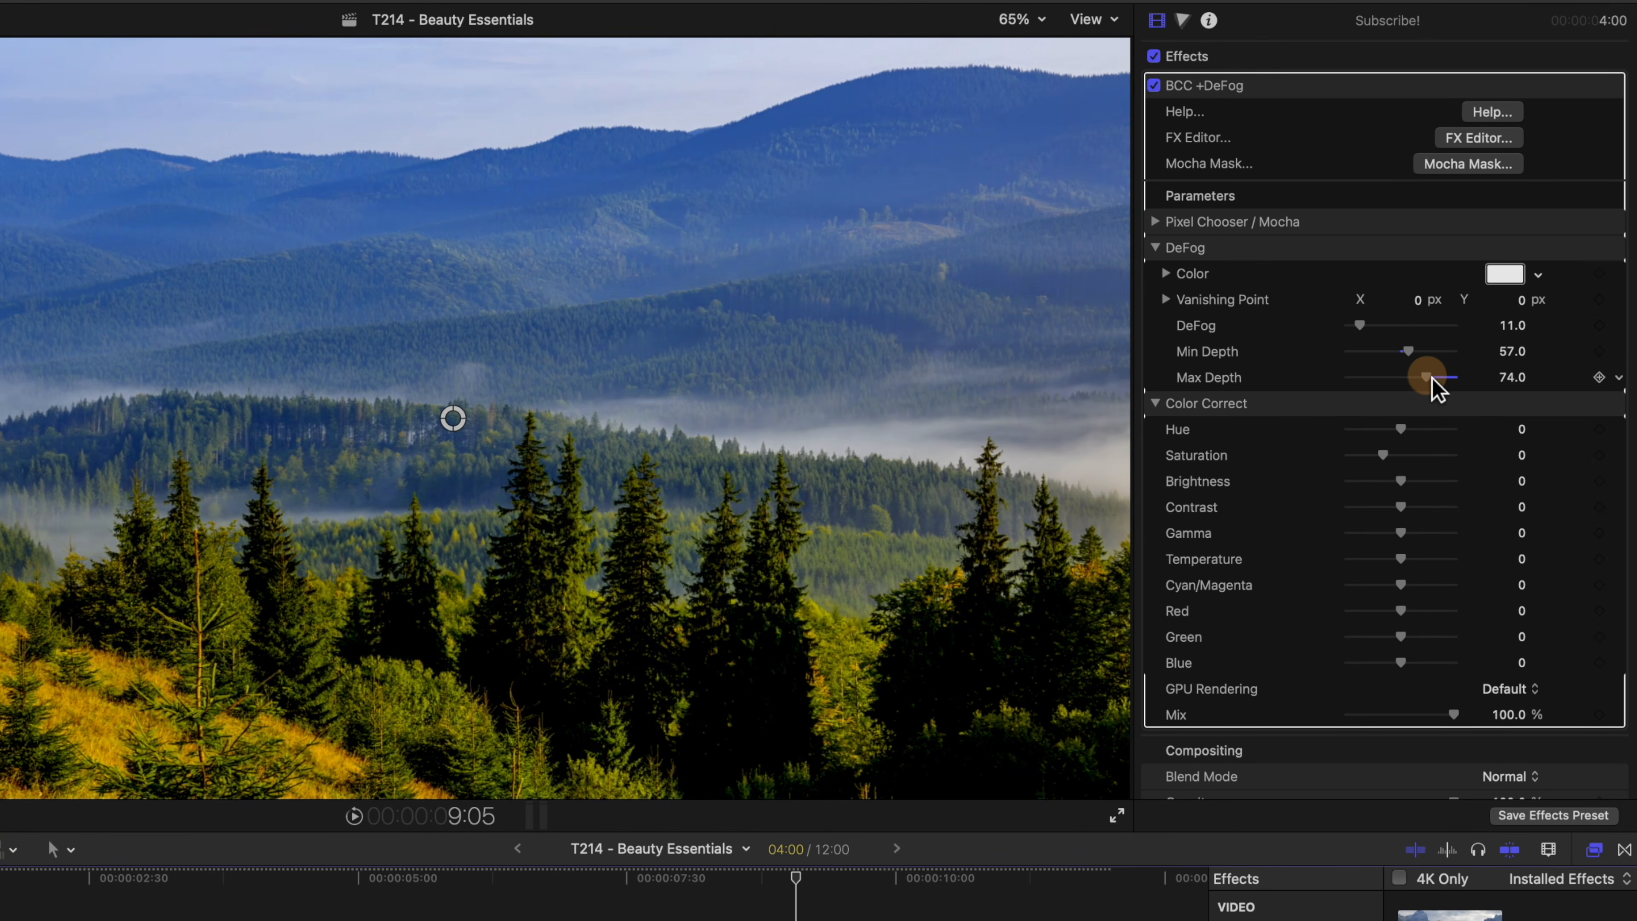
pyautogui.scroll(-1, 1409, 521)
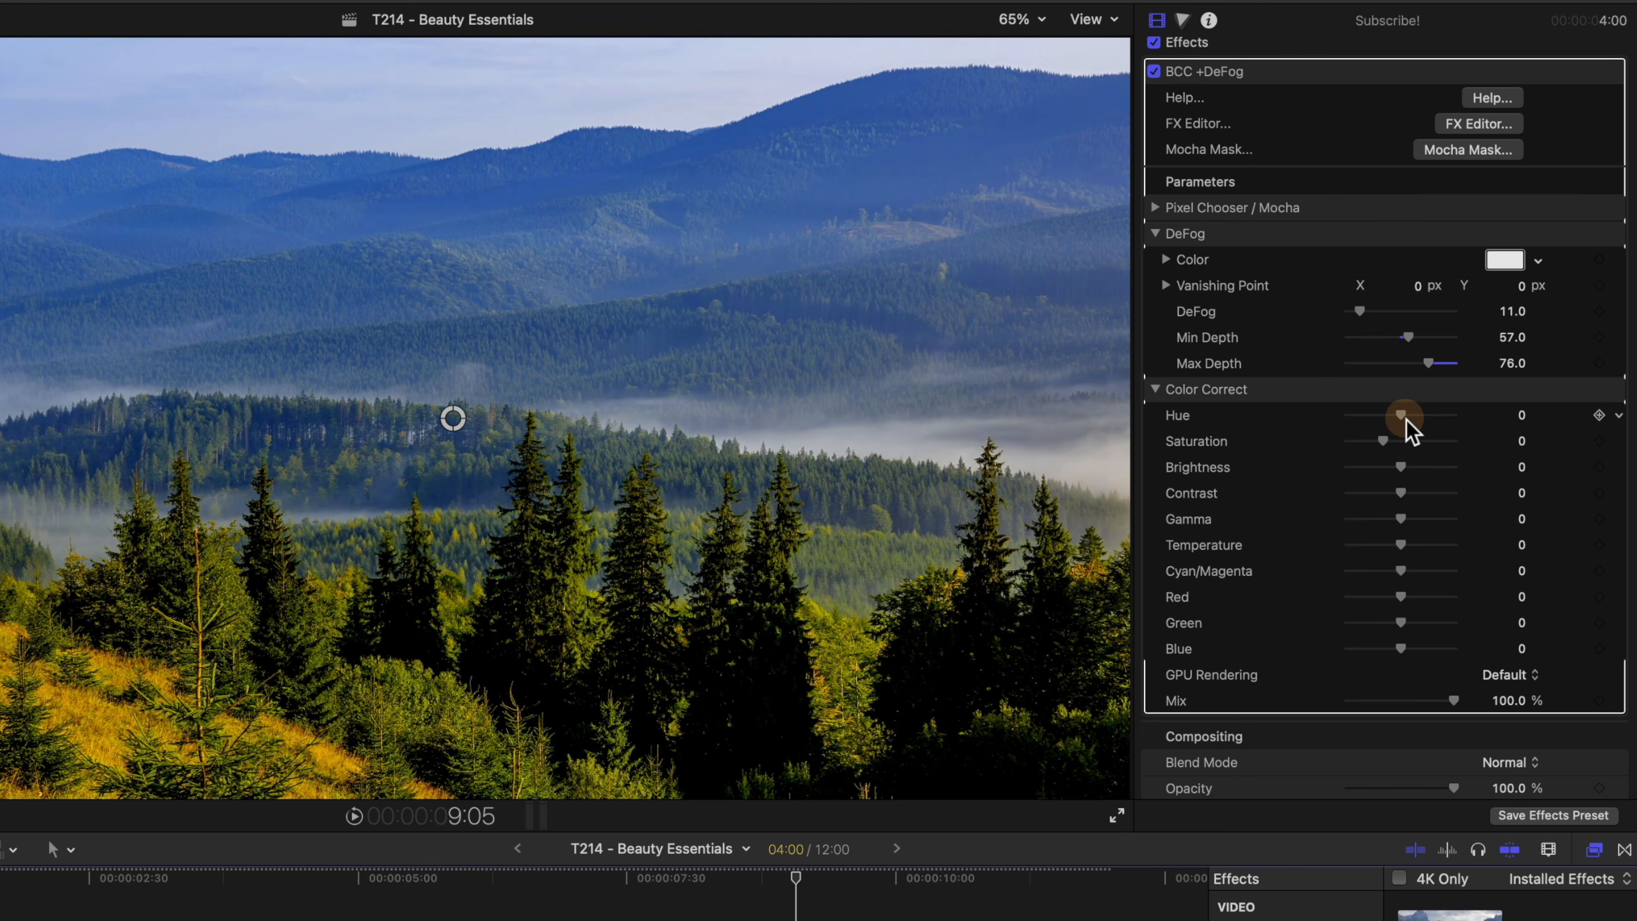